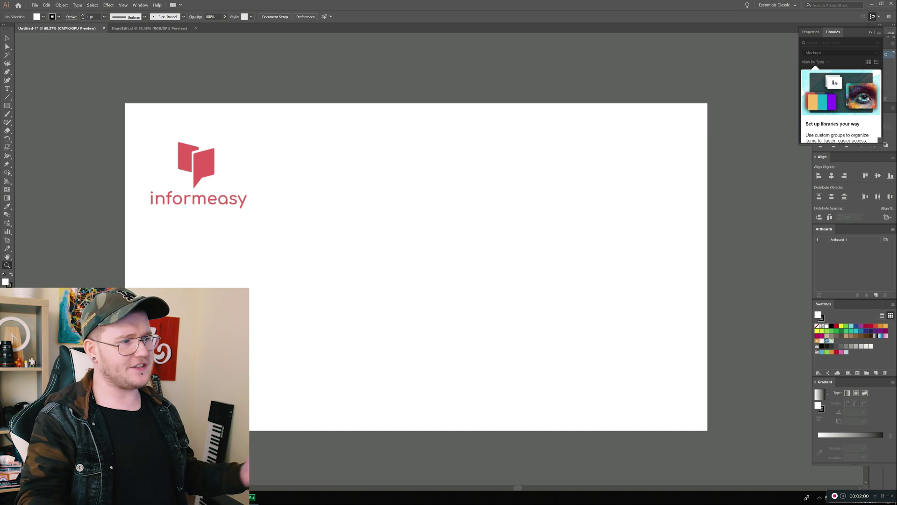
# Switch to Photoshop, select the informeasy wordmark and run Match Font on it to find similar fonts.
pyautogui.hotkey('alt', 'Tab')
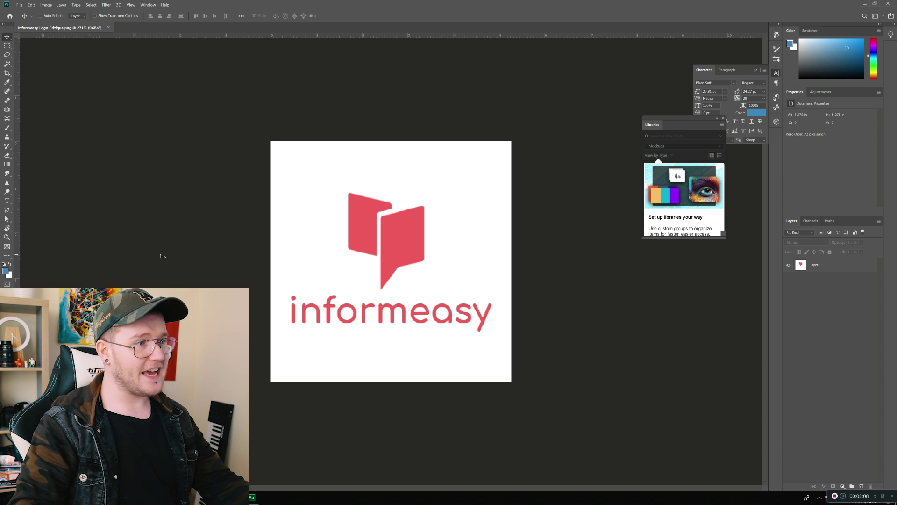
pyautogui.press('m')
pyautogui.moveTo(279, 285); pyautogui.dragTo(498, 339)
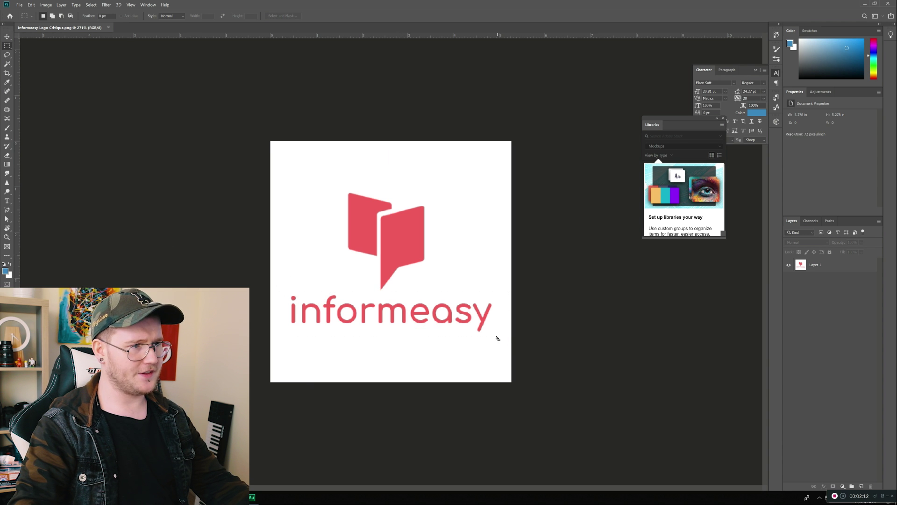
pyautogui.click(75, 4)
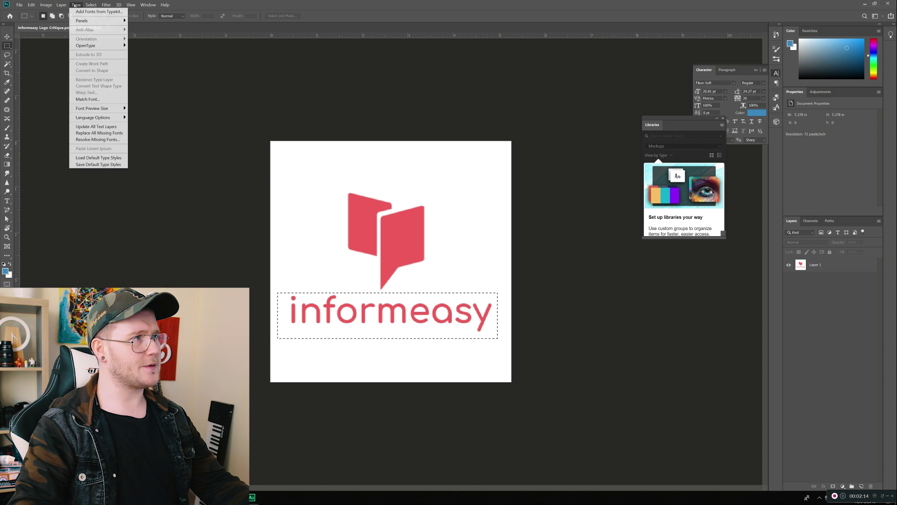
pyautogui.click(87, 99)
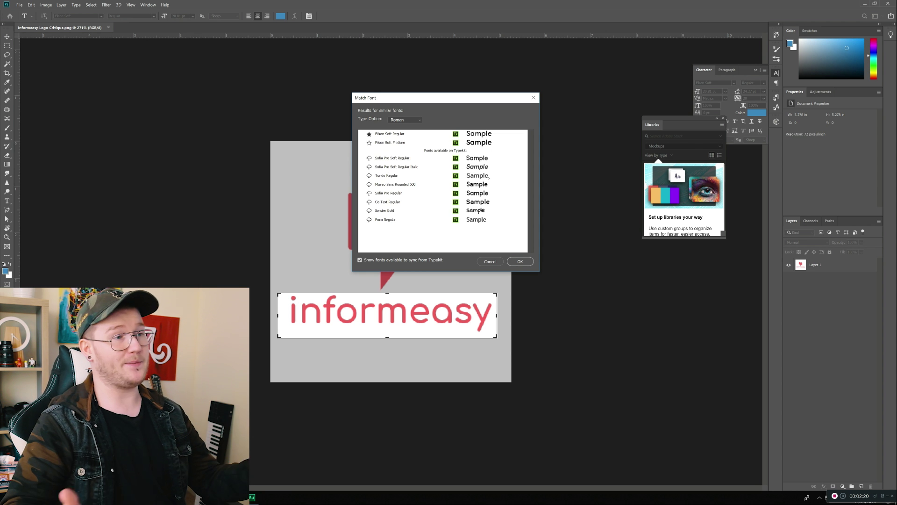
pyautogui.click(529, 263)
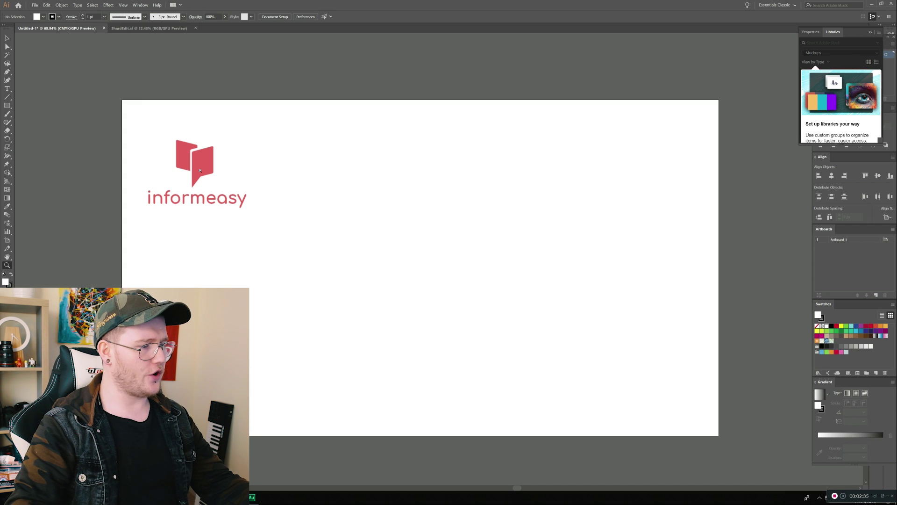
# Trace the logo's front page with a rectangle and move its anchor points onto the slanted page's corners.
pyautogui.moveTo(220, 188); pyautogui.dragTo(335, 228)
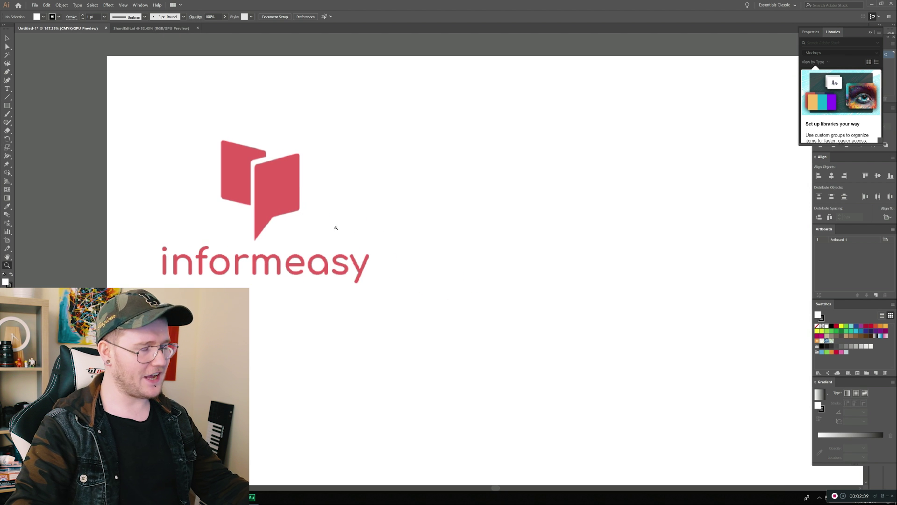
pyautogui.press('m')
pyautogui.moveTo(543, 201)
pyautogui.mouseDown()
pyautogui.moveTo(607, 280)
pyautogui.moveTo(192, 188)
pyautogui.moveTo(282, 220)
pyautogui.moveTo(257, 197)
pyautogui.mouseUp()
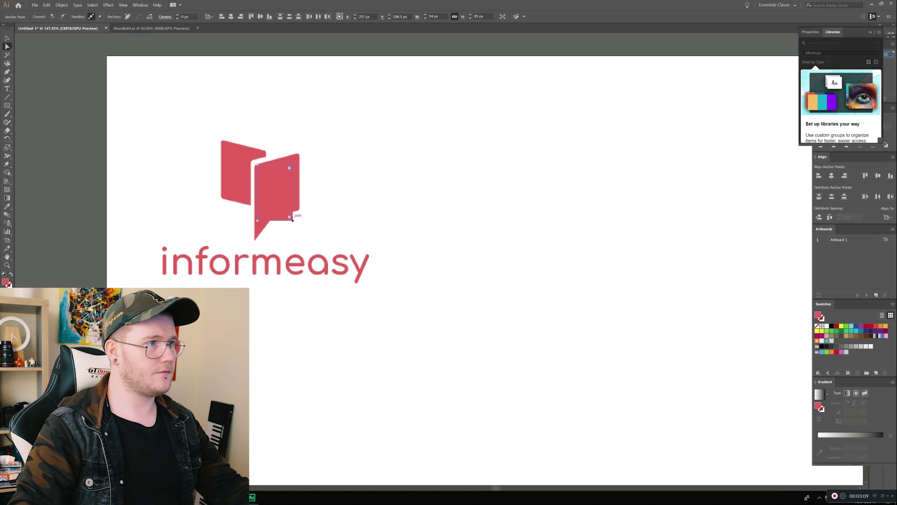
pyautogui.moveTo(295, 217); pyautogui.dragTo(300, 209)
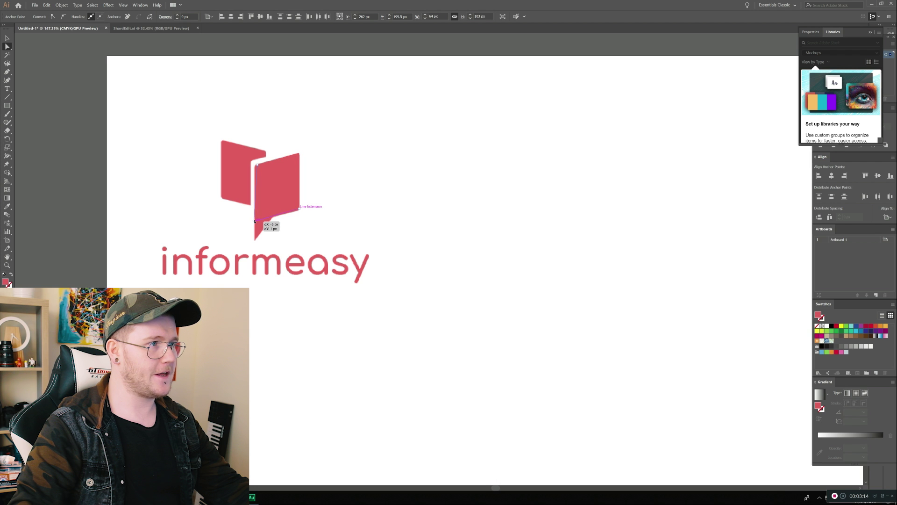
pyautogui.click(258, 220)
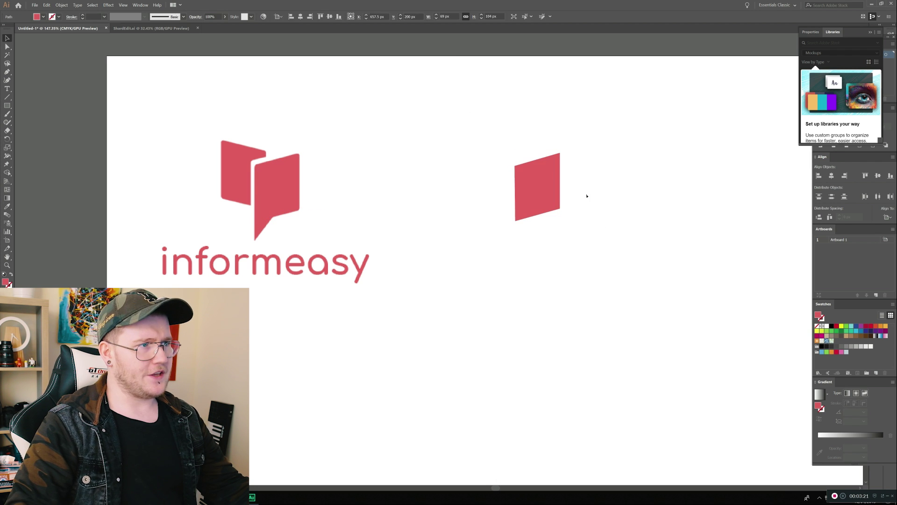
# Add an anchor point to the parallelogram's lower edge and pull its lower-left corner down into a speech-bubble tail.
pyautogui.moveTo(477, 132); pyautogui.dragTo(627, 248)
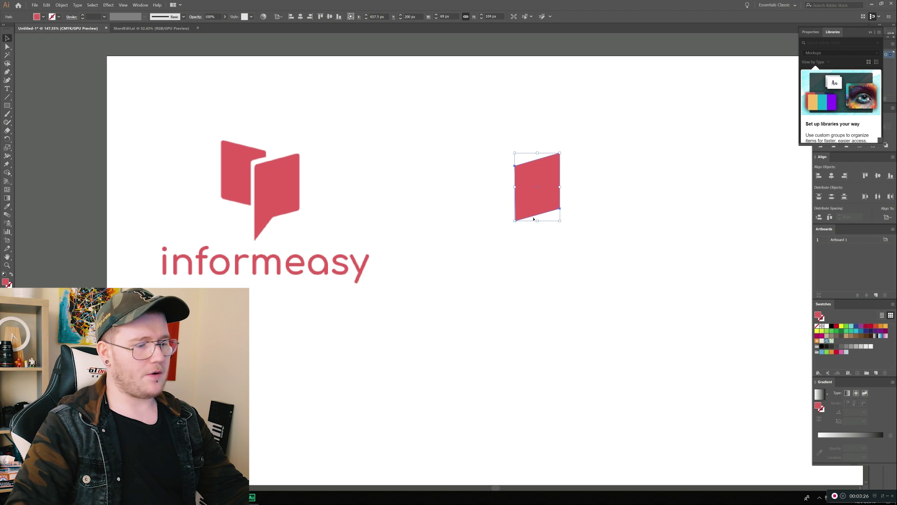
pyautogui.press('p')
pyautogui.press('a')
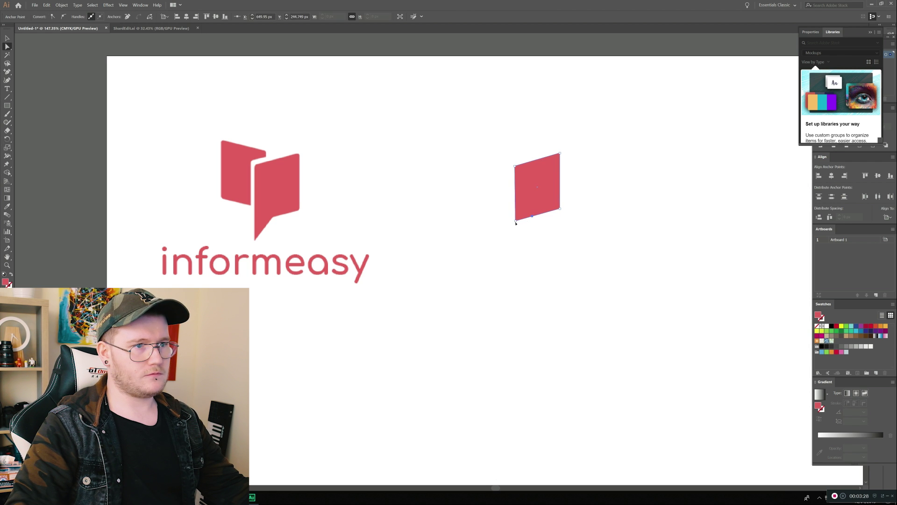
pyautogui.moveTo(516, 220); pyautogui.dragTo(524, 246)
pyautogui.press('v')
pyautogui.click(551, 244)
pyautogui.press('a')
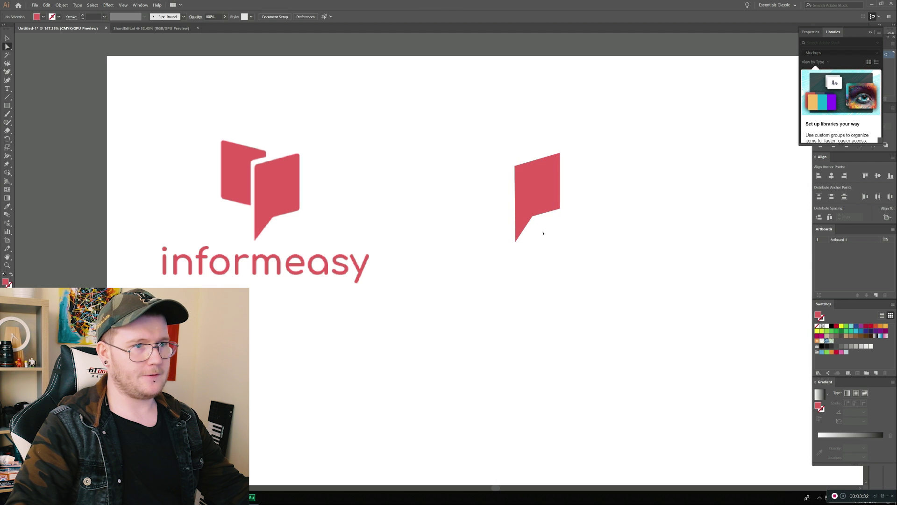
# Round the corners of the speech-bubble shape by about 6 px.
pyautogui.click(532, 217)
pyautogui.moveTo(512, 151); pyautogui.dragTo(556, 244)
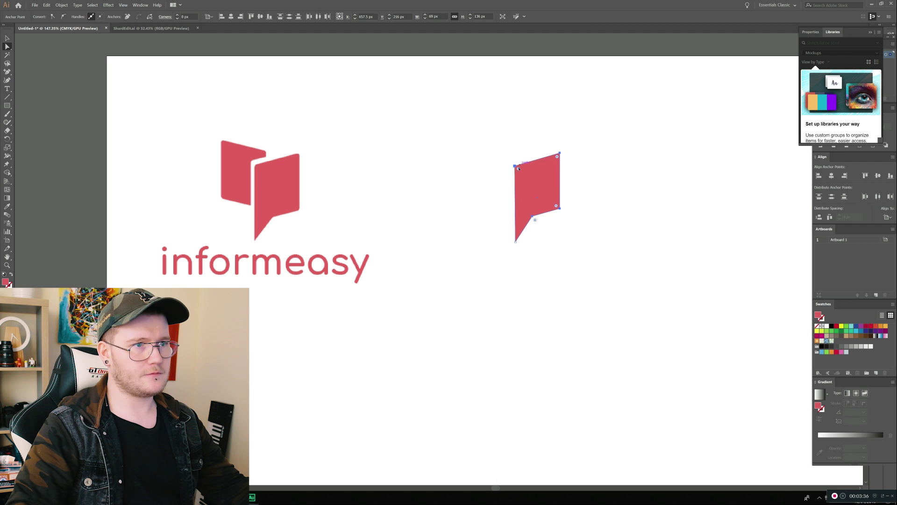
pyautogui.moveTo(523, 168); pyautogui.dragTo(521, 171)
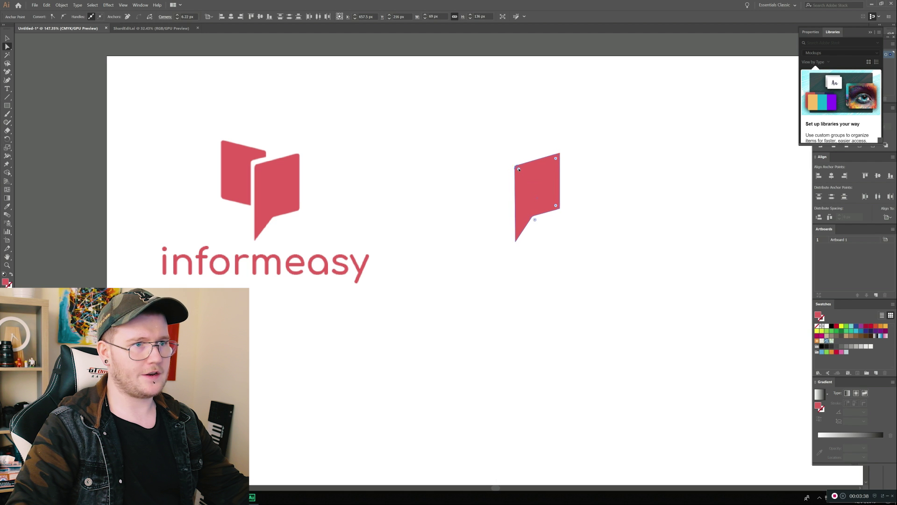
pyautogui.press('v')
pyautogui.click(623, 176)
# Add an anchor point on the front page's slanted lower edge and move it inward to form the tail.
pyautogui.hscroll(2, 558, 194)
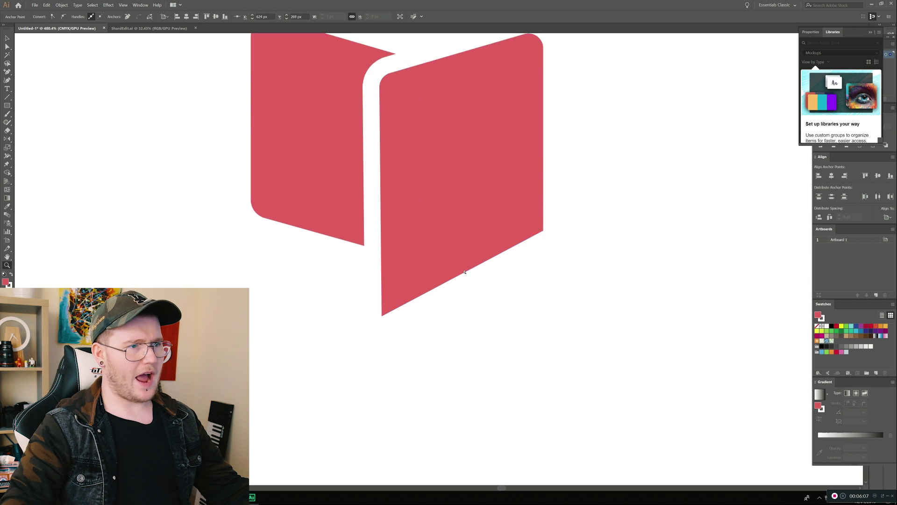
pyautogui.scroll(-3, 458, 273)
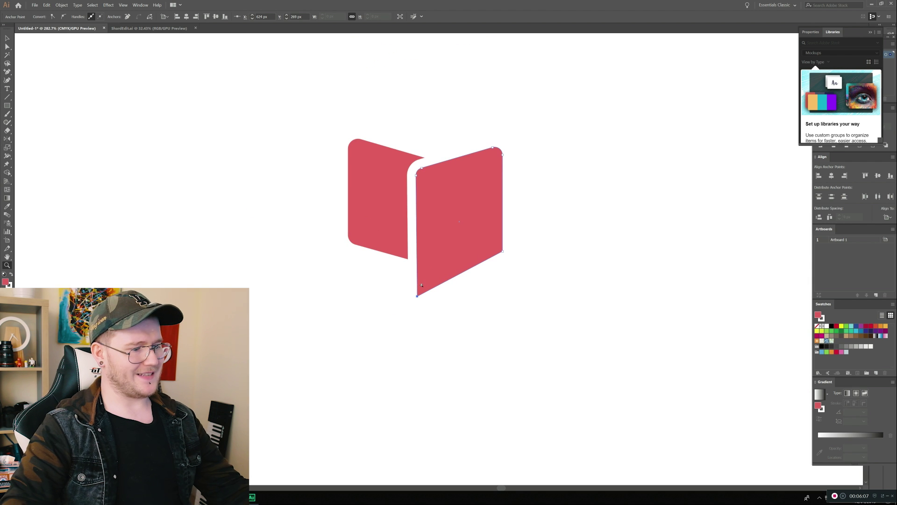
pyautogui.press('+')
pyautogui.click(451, 279)
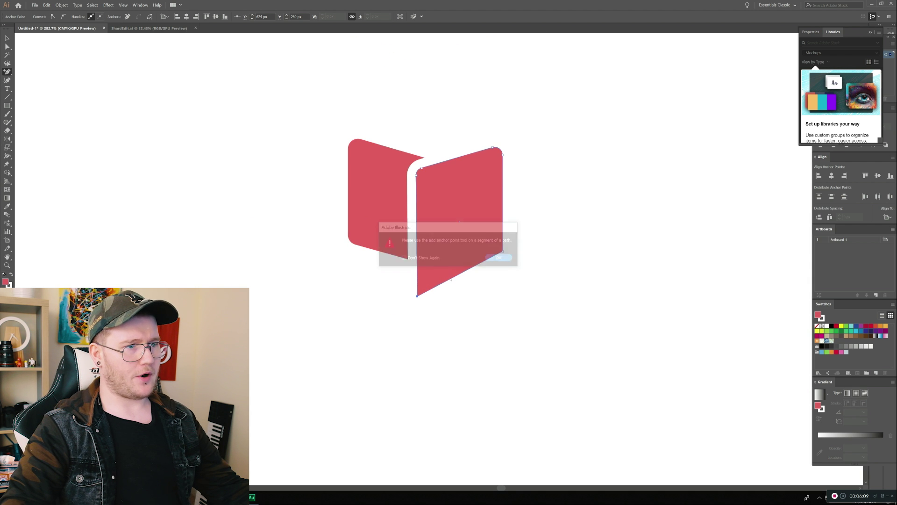
pyautogui.press('Return')
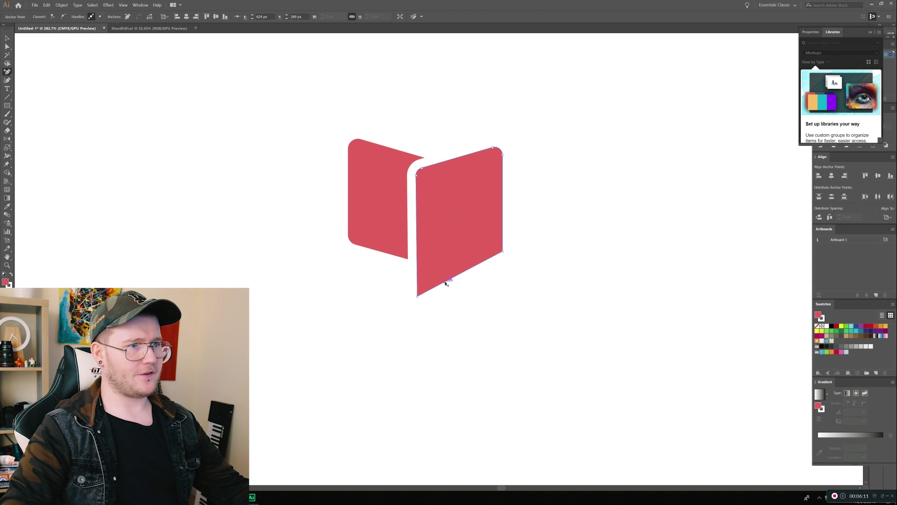
pyautogui.press('a')
pyautogui.moveTo(450, 279); pyautogui.dragTo(613, 449)
pyautogui.press('z')
pyautogui.moveTo(482, 299); pyautogui.dragTo(455, 263)
pyautogui.hotkey('ctrl', 'shift', 'a')
pyautogui.hotkey('ctrl', 'z')
pyautogui.click(466, 267)
# Round the inner corner between the tail and the front page's lower edge into one wide, sweeping curve.
pyautogui.moveTo(457, 211); pyautogui.dragTo(487, 228)
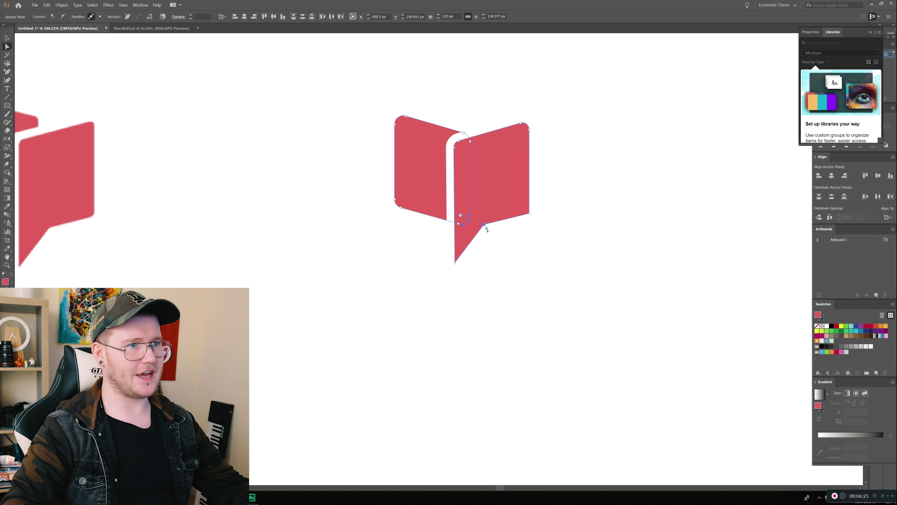
pyautogui.click(487, 228)
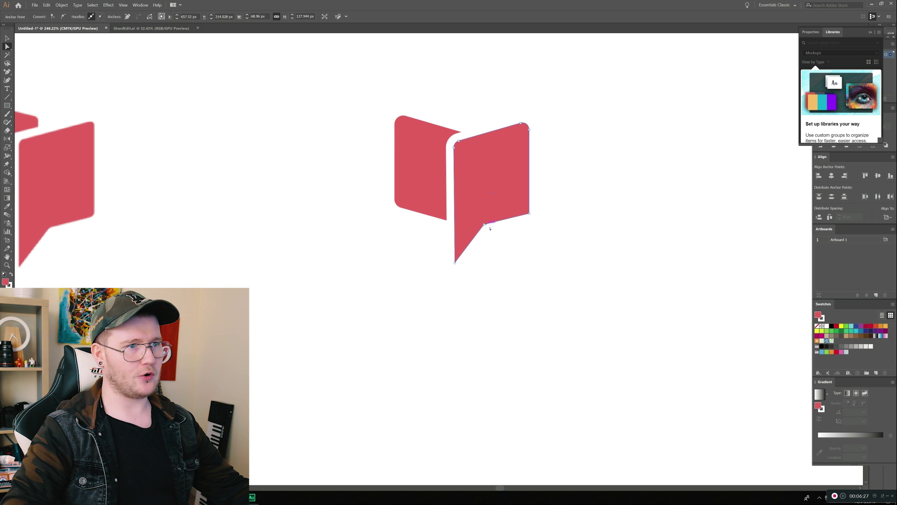
pyautogui.click(486, 226)
pyautogui.moveTo(487, 231); pyautogui.dragTo(518, 276)
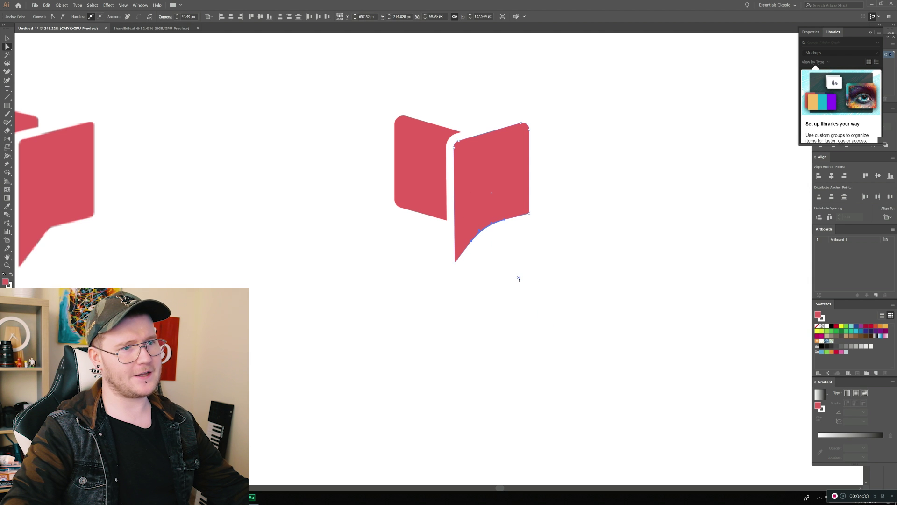
pyautogui.click(559, 299)
# Round the front page's tail tip and lower-right corner by about 2.7 px.
pyautogui.press('v')
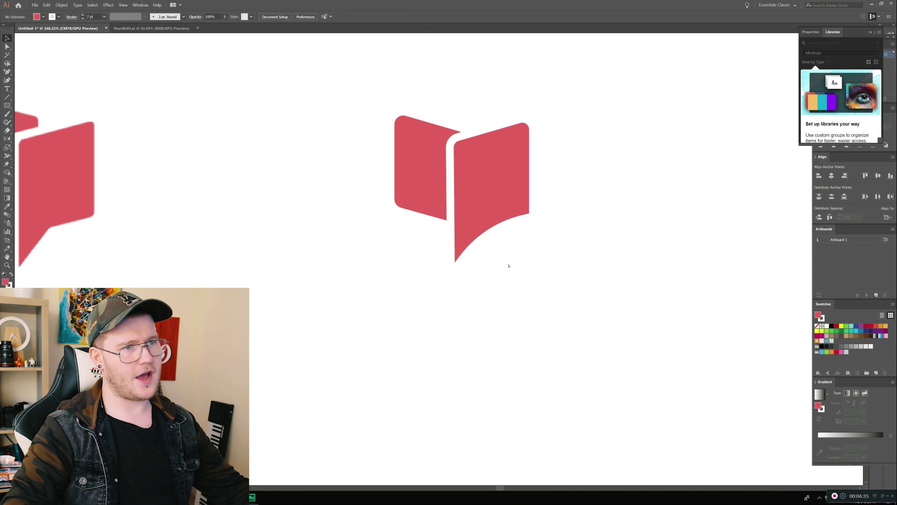
pyautogui.click(523, 205)
pyautogui.press('a')
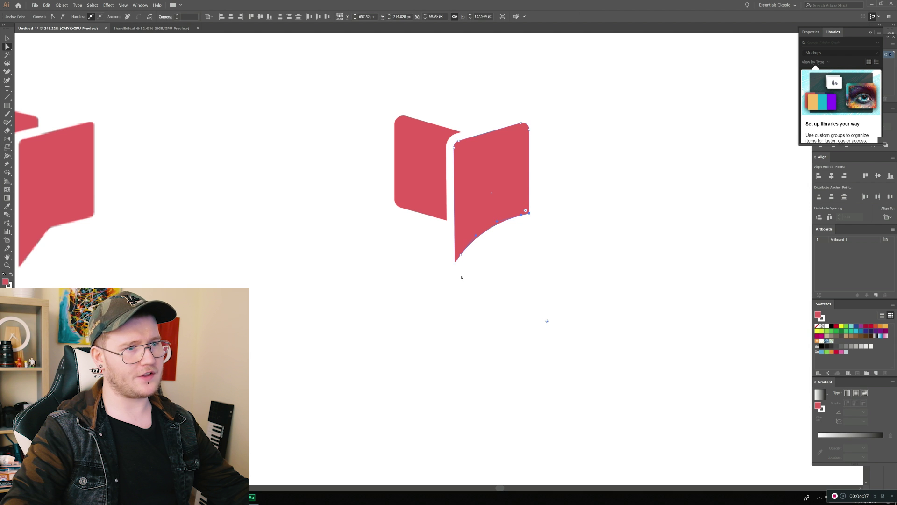
pyautogui.moveTo(462, 277); pyautogui.dragTo(439, 247)
pyautogui.keyDown('shift'); pyautogui.click(525, 210); pyautogui.keyUp('shift')
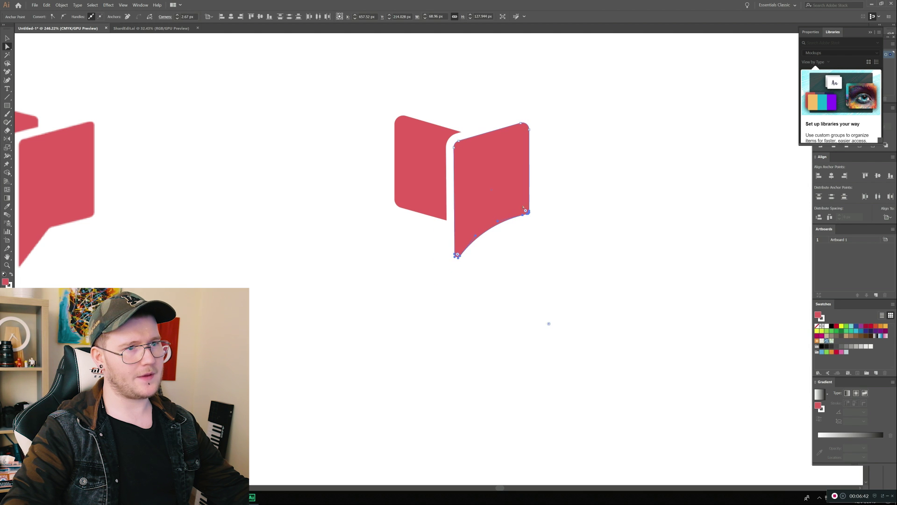
pyautogui.click(572, 242)
pyautogui.press('z')
pyautogui.moveTo(573, 242); pyautogui.dragTo(523, 245)
pyautogui.press('v')
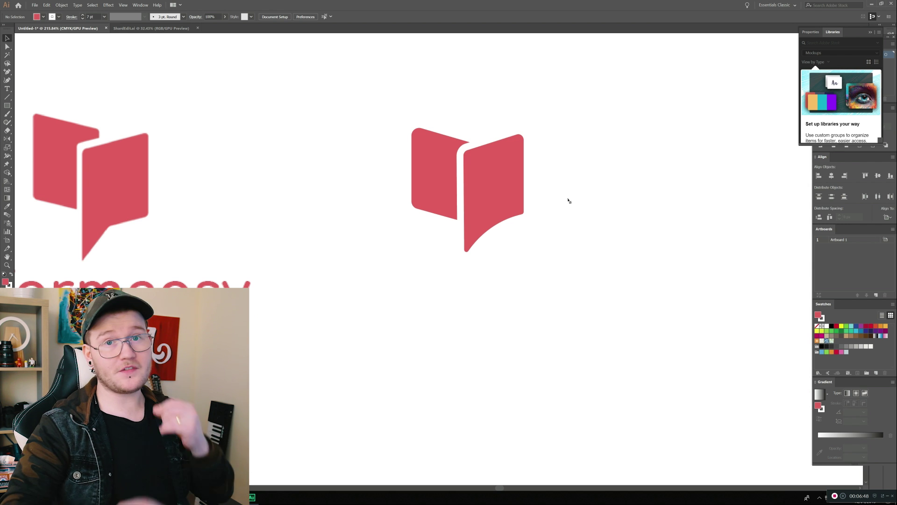
# Try setting the front page's stroke to none, and restore its white stroke.
pyautogui.click(488, 187)
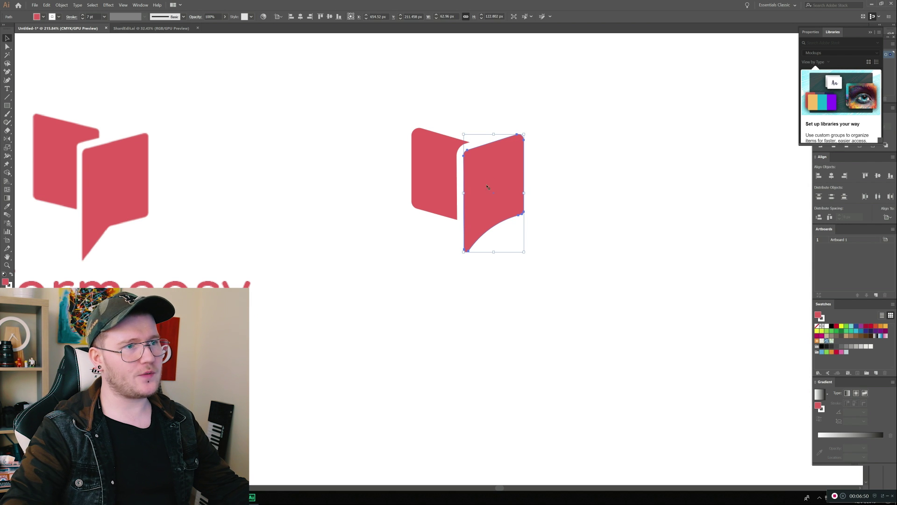
pyautogui.click(52, 17)
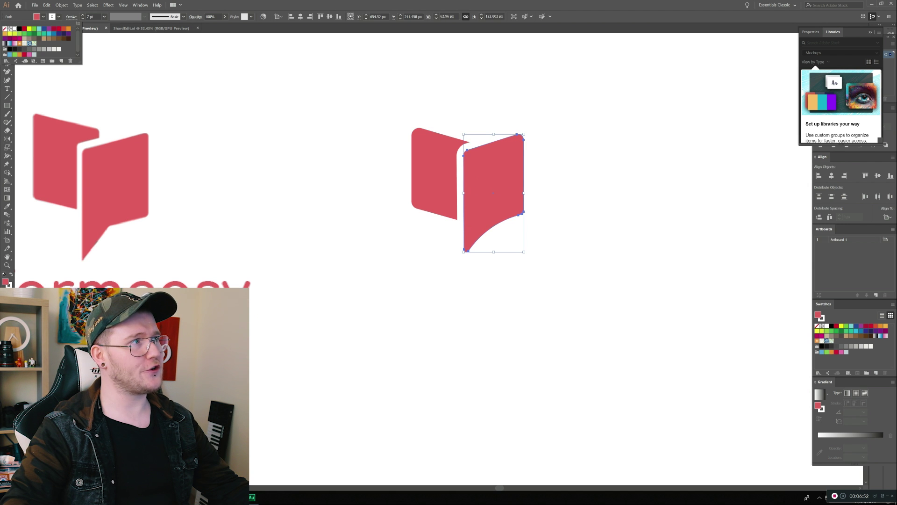
pyautogui.click(5, 29)
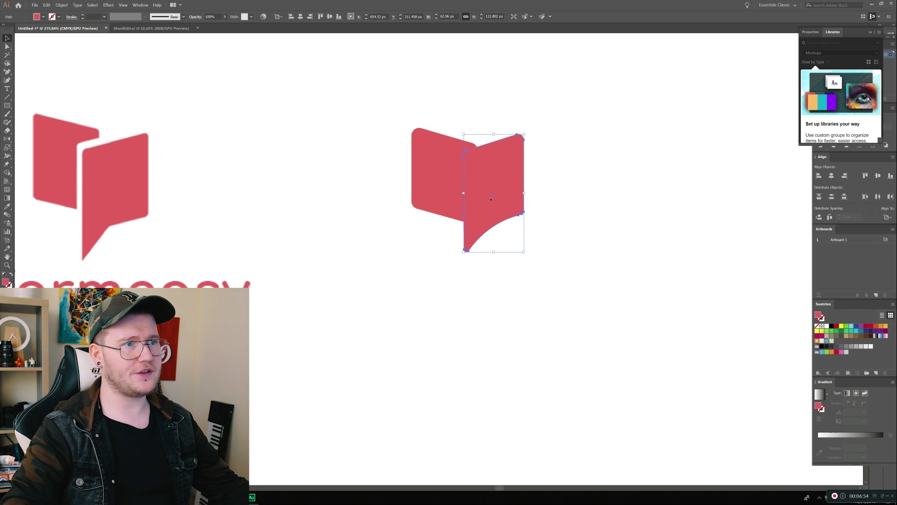
pyautogui.click(532, 92)
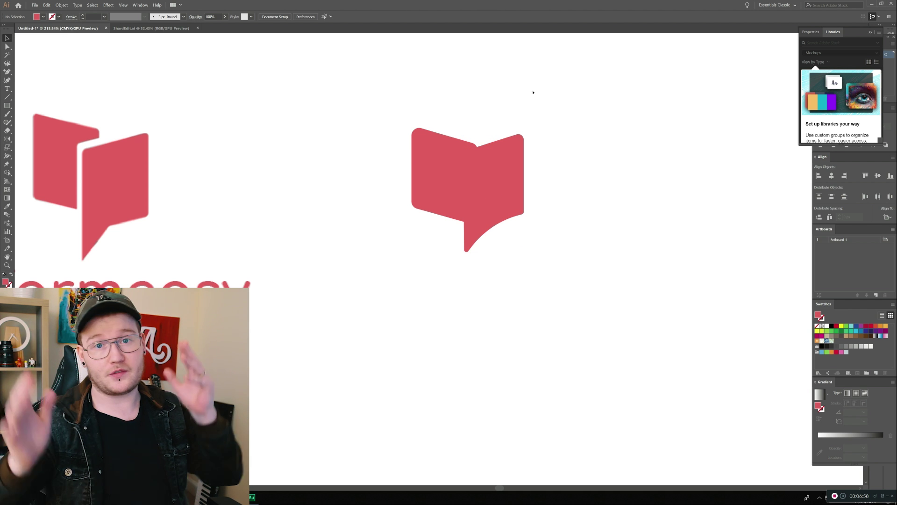
pyautogui.click(511, 172)
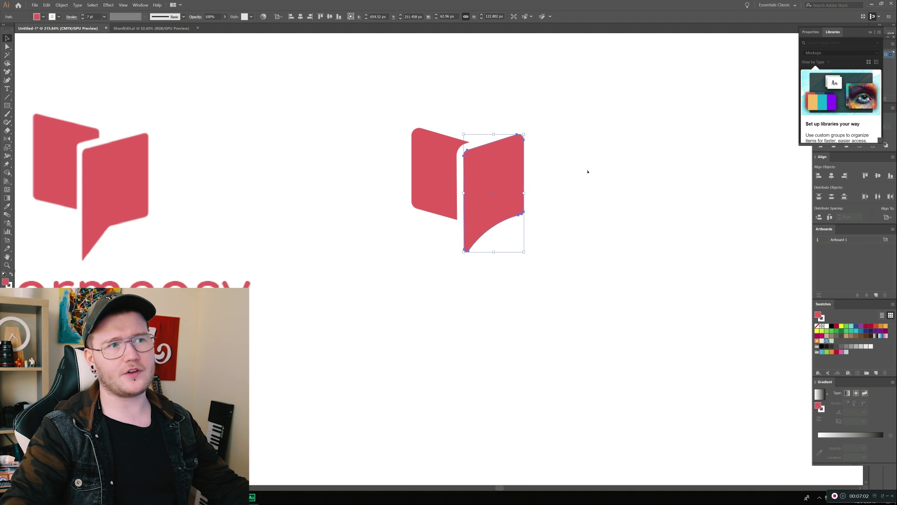
pyautogui.click(588, 171)
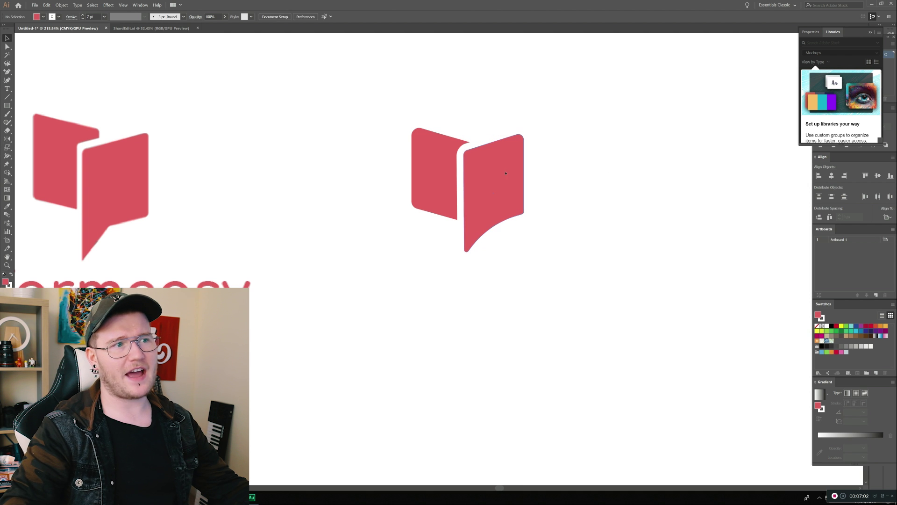
# Try a black stroke on the front page shape, and undo the colour change.
pyautogui.click(488, 173)
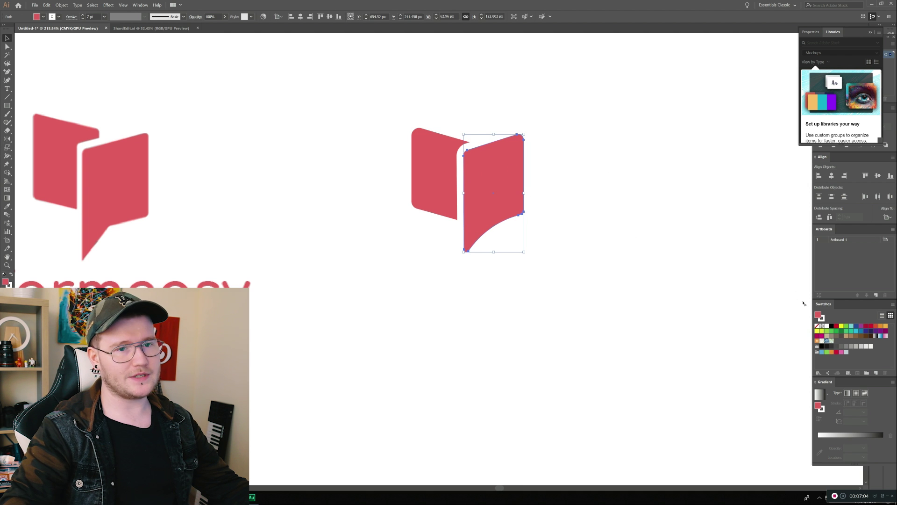
pyautogui.click(831, 326)
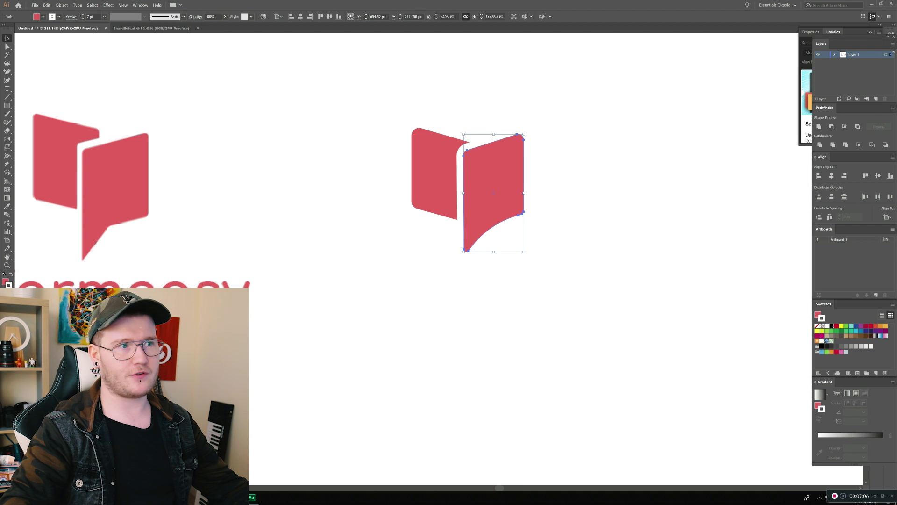
pyautogui.click(671, 304)
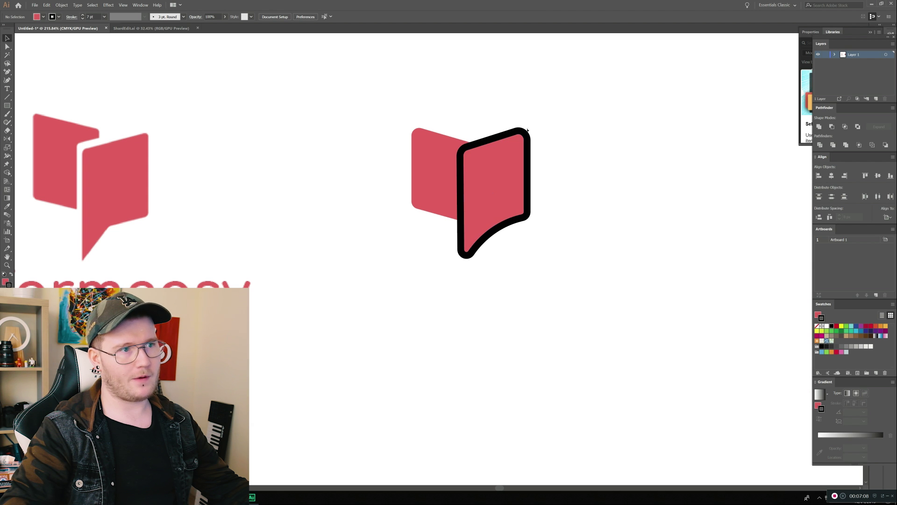
pyautogui.hotkey('ctrl', 'z')
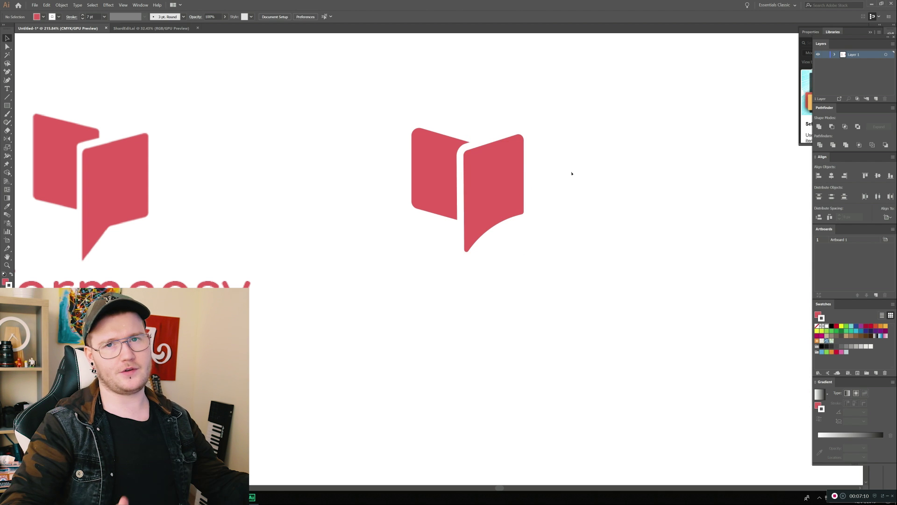
# Compare the redrawn icon's page corners and tail tip with the original informeasy logo at several magnifications.
pyautogui.moveTo(537, 122); pyautogui.dragTo(354, 259)
pyautogui.click(354, 260)
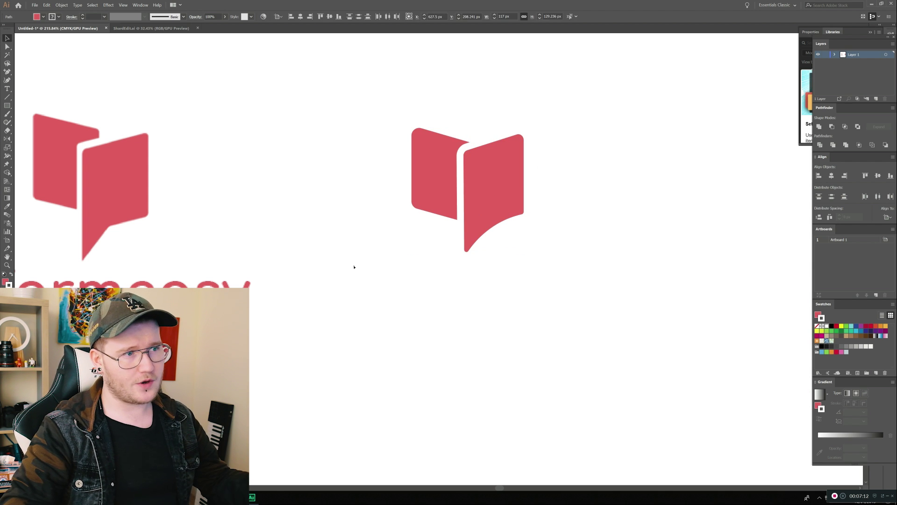
pyautogui.moveTo(564, 154); pyautogui.dragTo(565, 156)
pyautogui.click(565, 156)
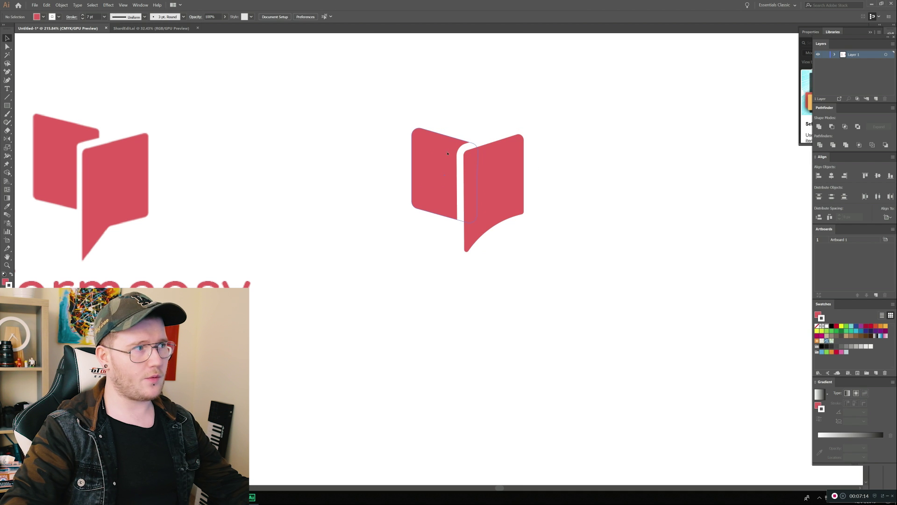
pyautogui.press('z')
pyautogui.moveTo(458, 154); pyautogui.dragTo(492, 152)
pyautogui.press('a')
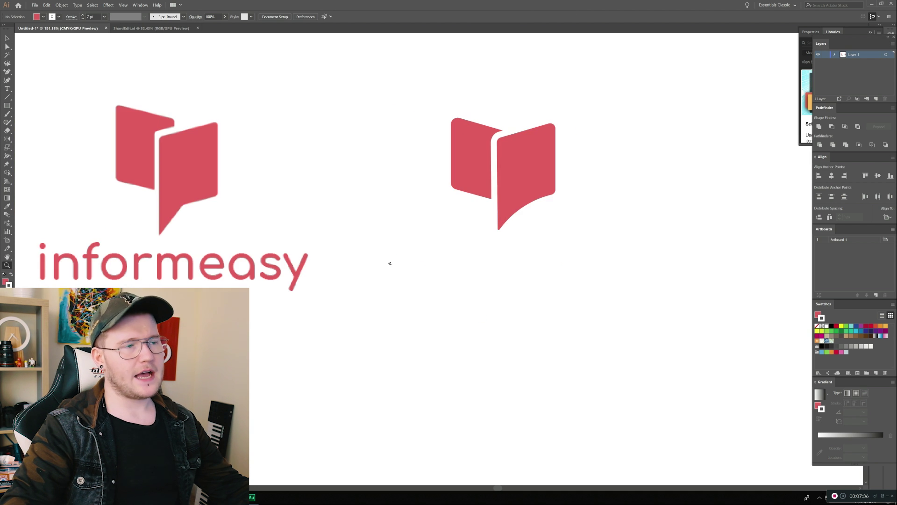
pyautogui.moveTo(464, 248); pyautogui.dragTo(541, 268)
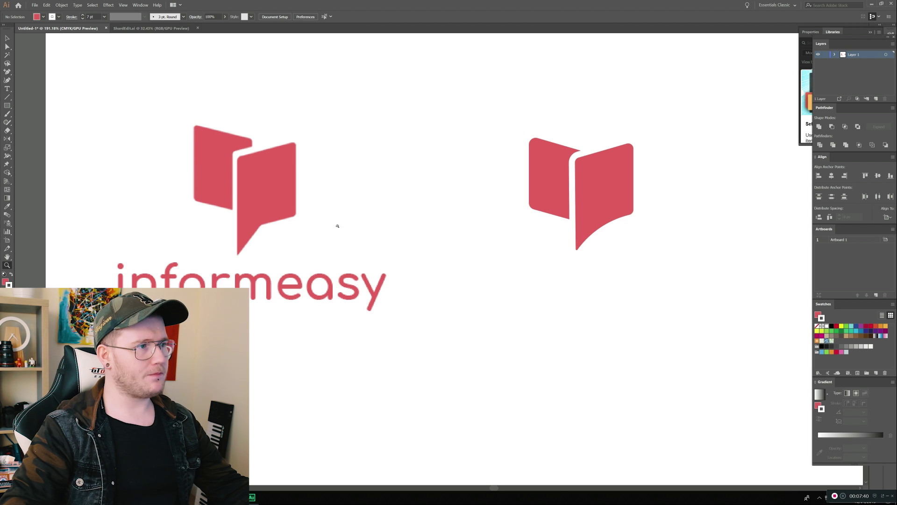
pyautogui.moveTo(236, 248); pyautogui.dragTo(369, 233)
pyautogui.moveTo(323, 262); pyautogui.dragTo(202, 262)
pyautogui.press('a')
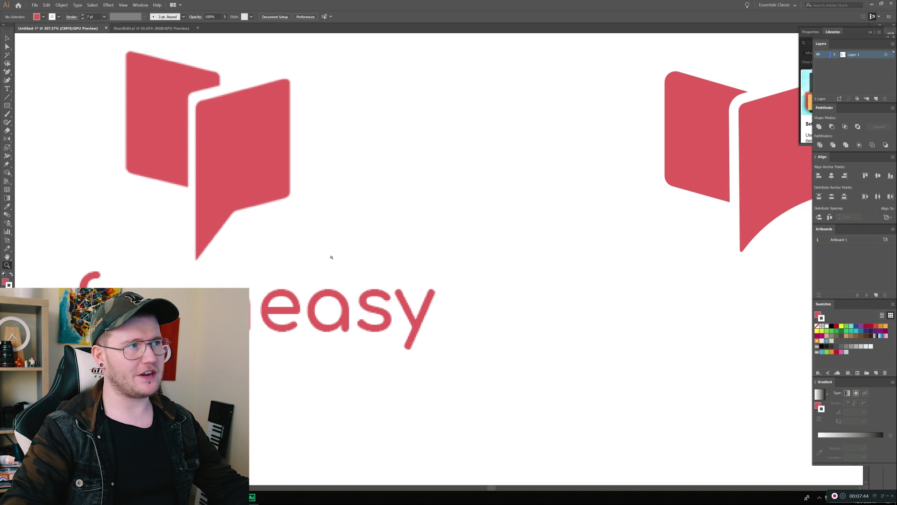
pyautogui.moveTo(474, 213); pyautogui.dragTo(200, 225)
pyautogui.moveTo(471, 261); pyautogui.dragTo(616, 269)
pyautogui.press('a')
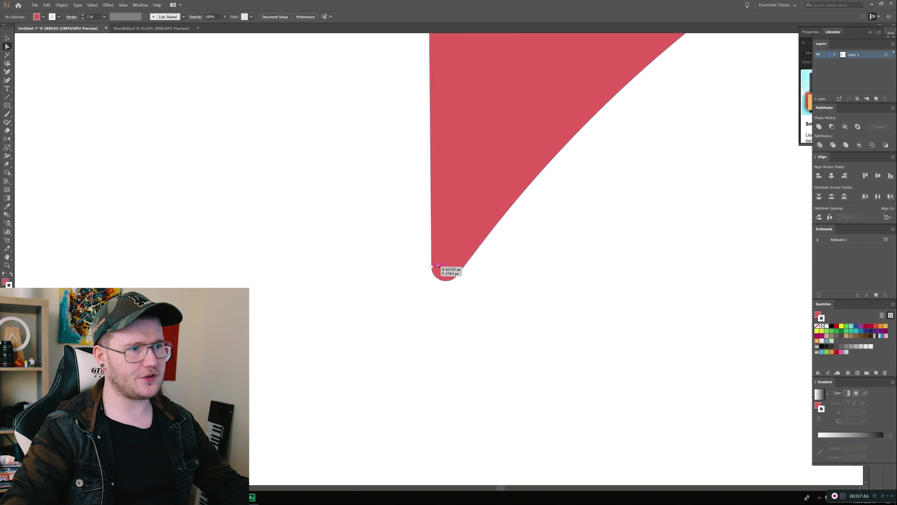
# Try adjusting the rounded tip of the front page's tail, and undo the attempts.
pyautogui.moveTo(438, 255); pyautogui.dragTo(388, 291)
pyautogui.hotkey('ctrl', 'z')
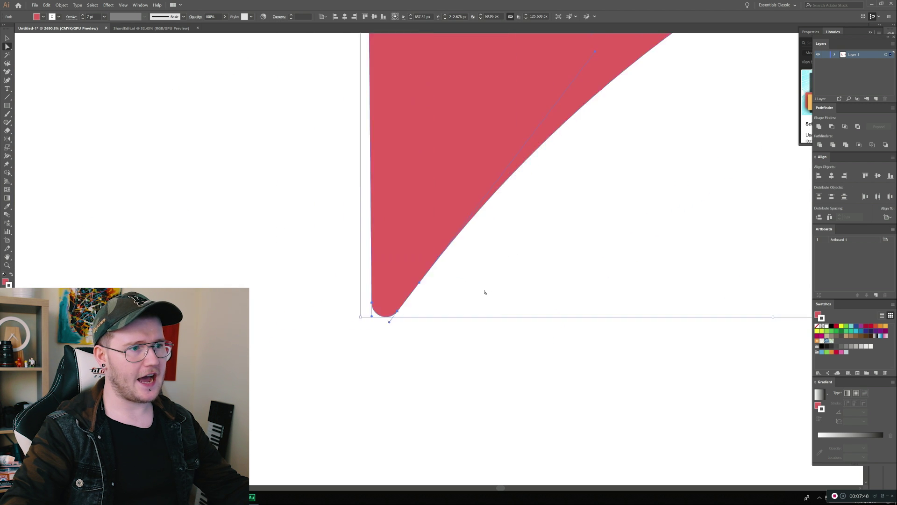
pyautogui.hotkey('ctrl', 'z')
pyautogui.moveTo(441, 250); pyautogui.dragTo(597, 370)
pyautogui.hotkey('ctrl', 'z')
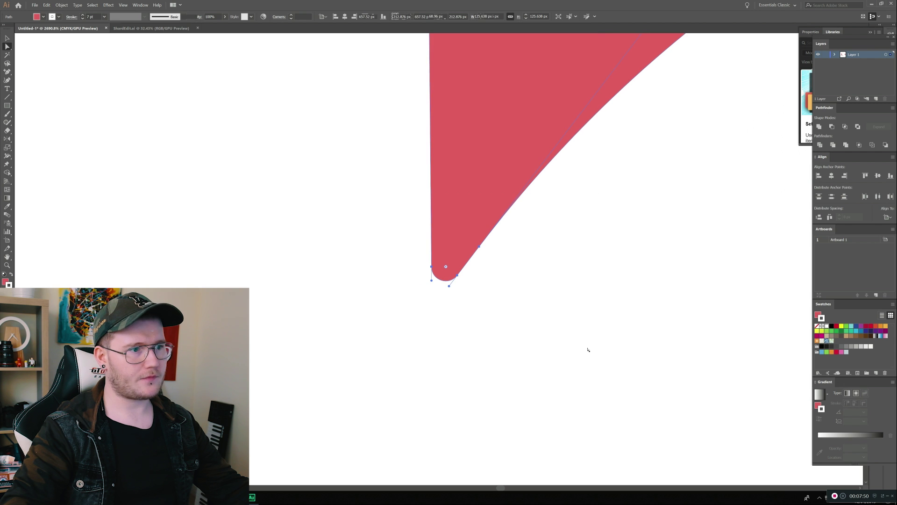
pyautogui.click(446, 270)
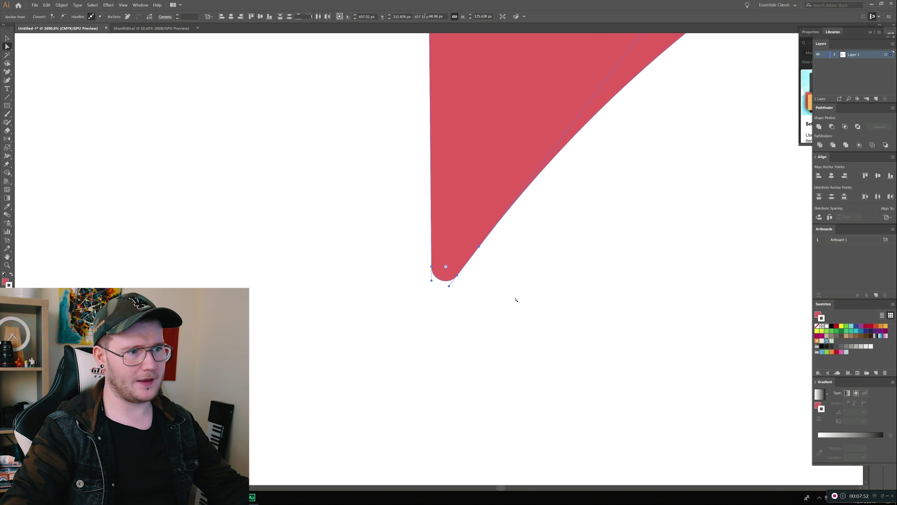
# Duplicate the complete redrawn icon into the empty area beside it.
pyautogui.press('z')
pyautogui.moveTo(449, 296); pyautogui.dragTo(390, 336)
pyautogui.hotkey('ctrl', 'shift', 'a')
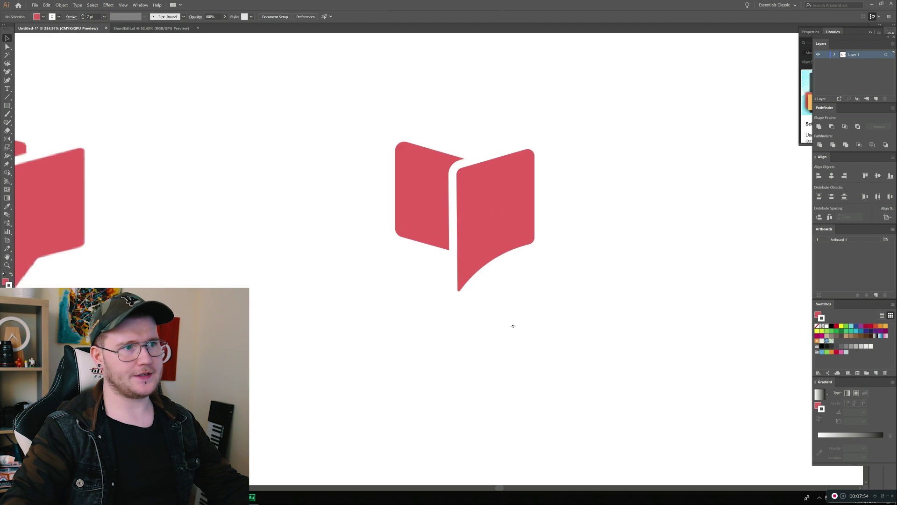
pyautogui.moveTo(512, 325); pyautogui.dragTo(368, 303)
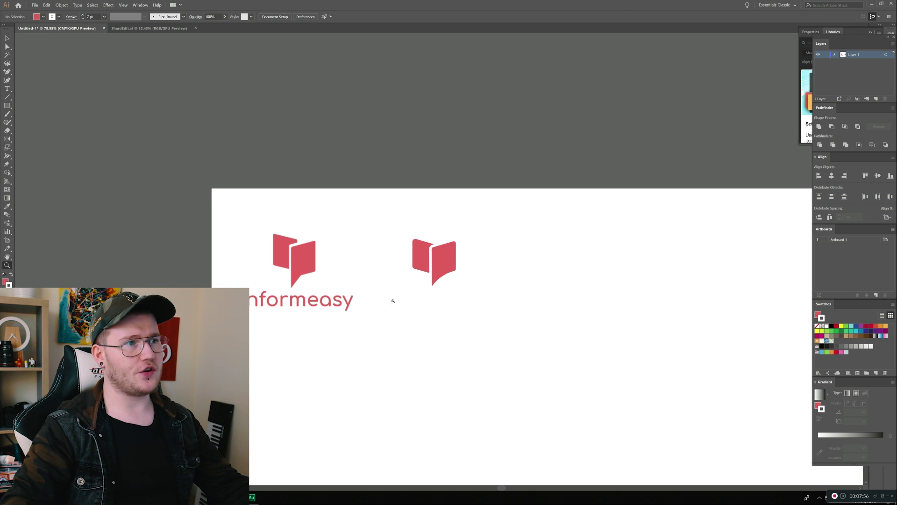
pyautogui.press('v')
pyautogui.click(446, 275)
pyautogui.keyDown('alt'); pyautogui.moveTo(446, 274); pyautogui.dragTo(601, 281); pyautogui.keyUp('alt')
pyautogui.hotkey('ctrl', 'shift', 'a')
pyautogui.press('z')
pyautogui.press('v')
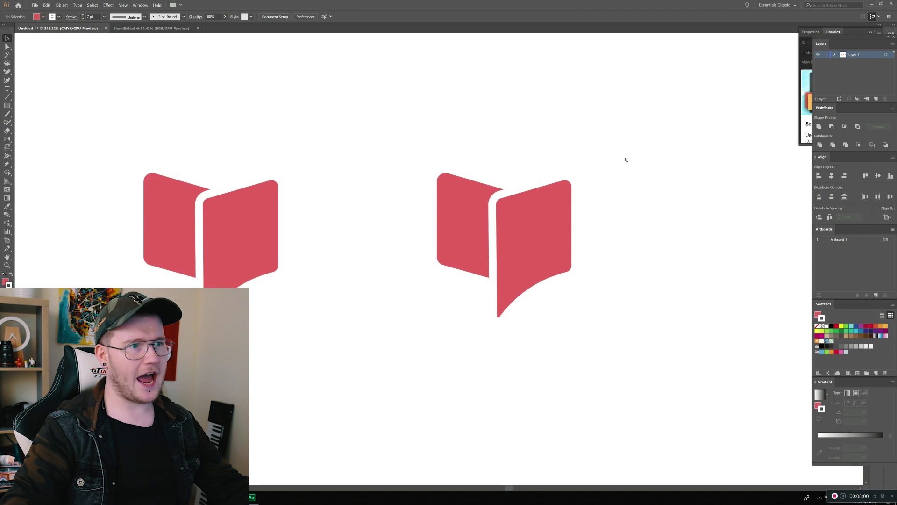
# Convert the white stroke of the duplicated icon to an outlined shape with Outline Stroke.
pyautogui.moveTo(624, 158); pyautogui.dragTo(407, 302)
pyautogui.click(61, 5)
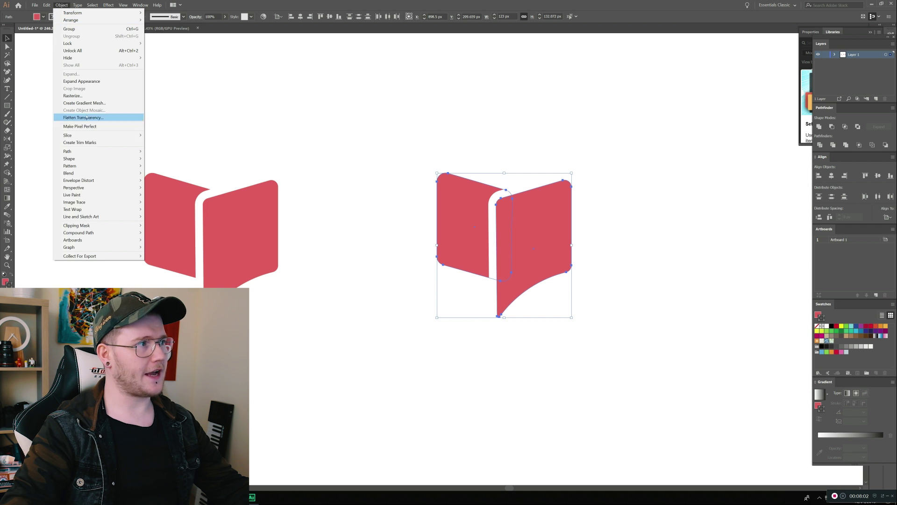
pyautogui.click(166, 168)
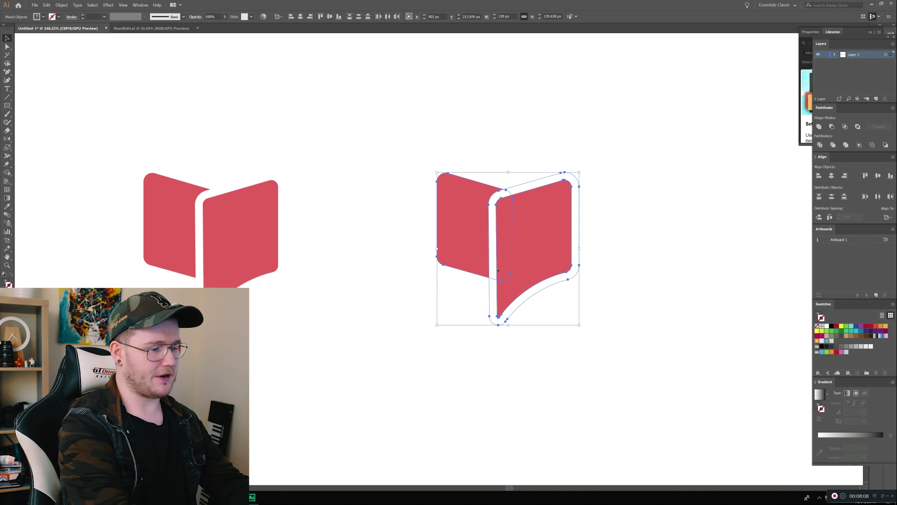
# Remove the duplicate's white outline shape and merge the front page's pieces with the Shape Builder tool.
pyautogui.hotkey('shift', 'm')
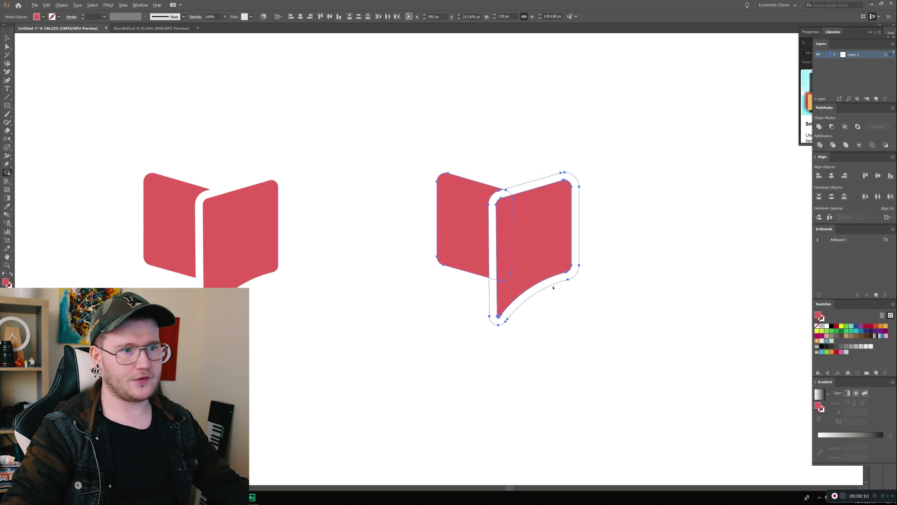
pyautogui.keyDown('alt'); pyautogui.click(571, 286); pyautogui.keyUp('alt')
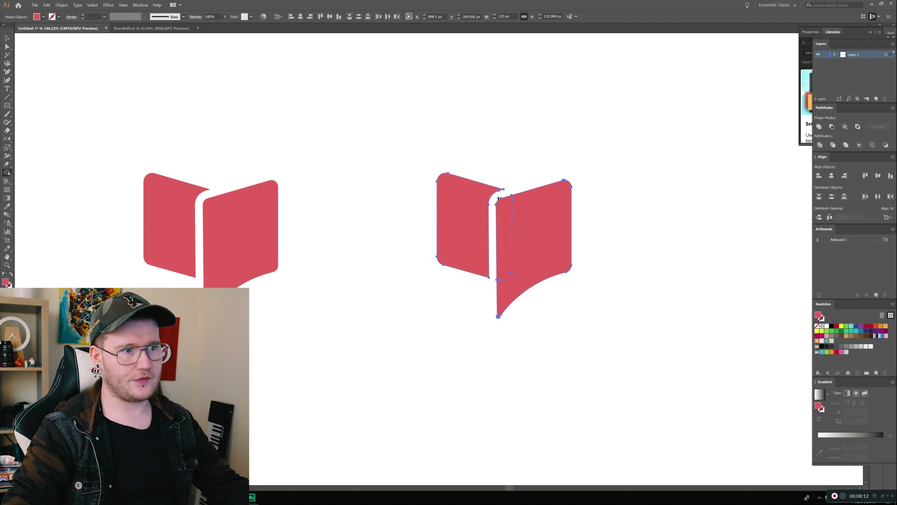
pyautogui.moveTo(498, 198)
pyautogui.mouseDown()
pyautogui.moveTo(505, 217)
pyautogui.moveTo(533, 224)
pyautogui.mouseUp()
pyautogui.press('v')
pyautogui.click(566, 308)
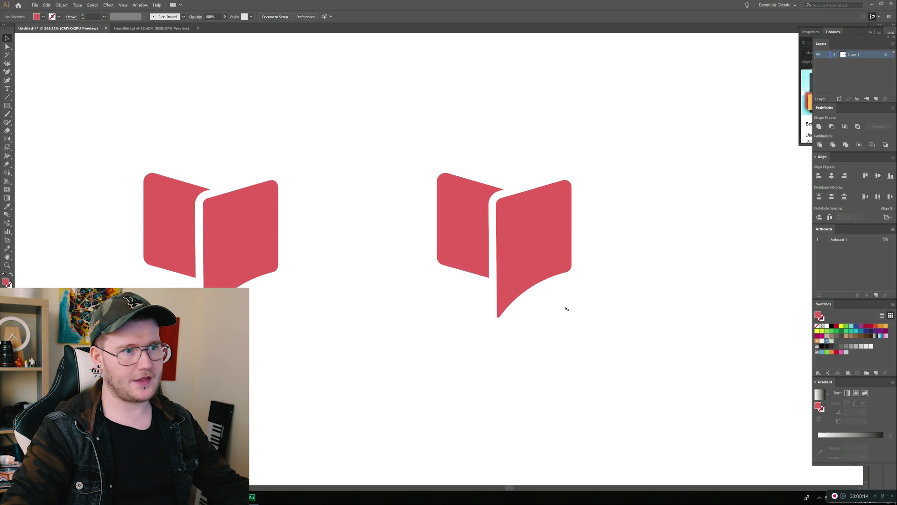
# Try scaling the flattened icon copy down in place, and undo the scaling.
pyautogui.click(568, 191)
pyautogui.keyDown('shift'); pyautogui.click(445, 278); pyautogui.keyUp('shift')
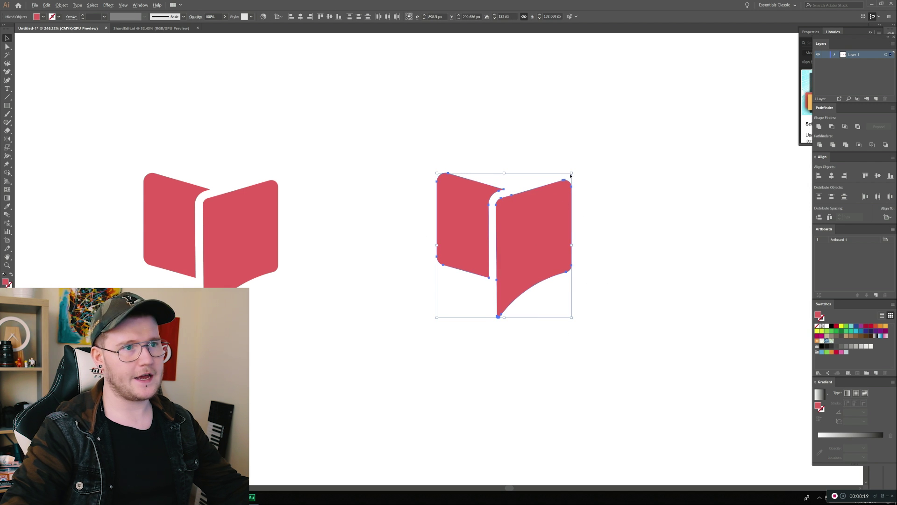
pyautogui.moveTo(572, 174); pyautogui.dragTo(534, 215)
pyautogui.click(539, 214)
pyautogui.press('z')
pyautogui.moveTo(510, 251); pyautogui.dragTo(504, 286)
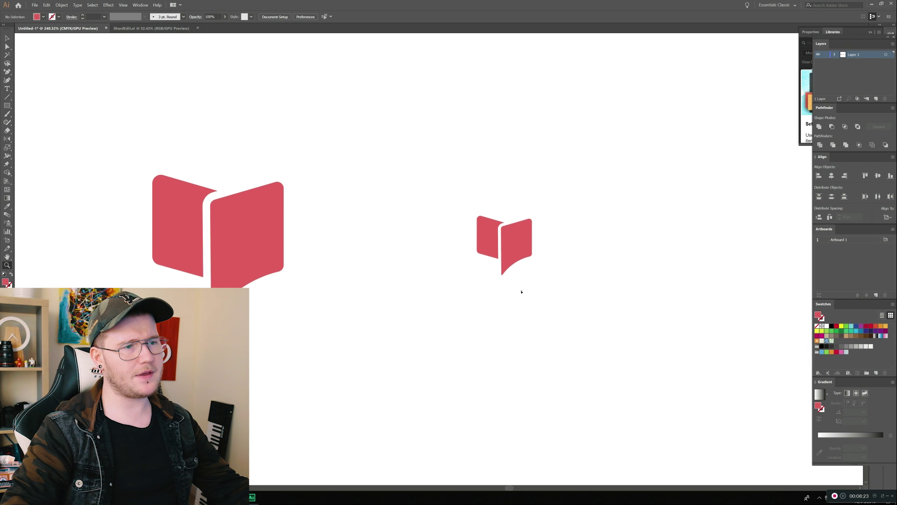
pyautogui.hotkey('ctrl', 'z')
# Move the flattened icon copy toward the artboard's upper right and scale it down to about 29 px wide.
pyautogui.moveTo(381, 286); pyautogui.dragTo(386, 255)
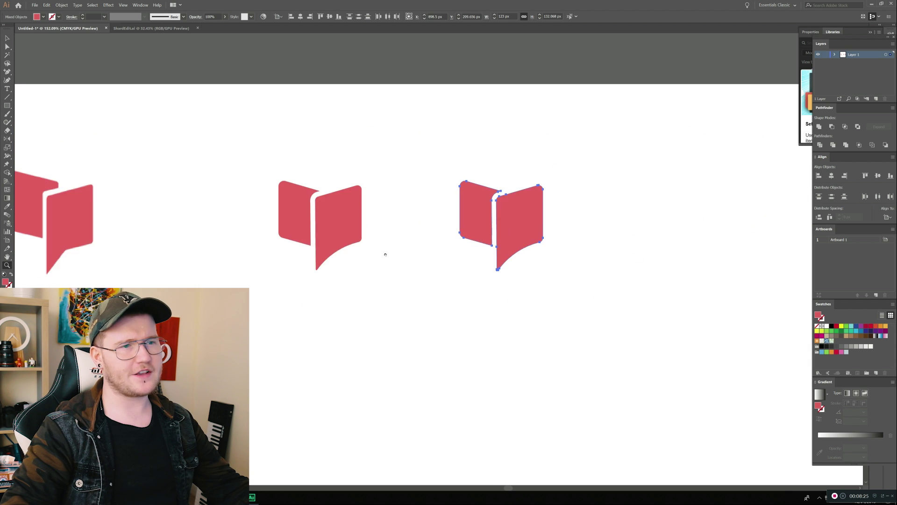
pyautogui.hscroll(3, 385, 255)
pyautogui.press('v')
pyautogui.moveTo(448, 224); pyautogui.dragTo(644, 146)
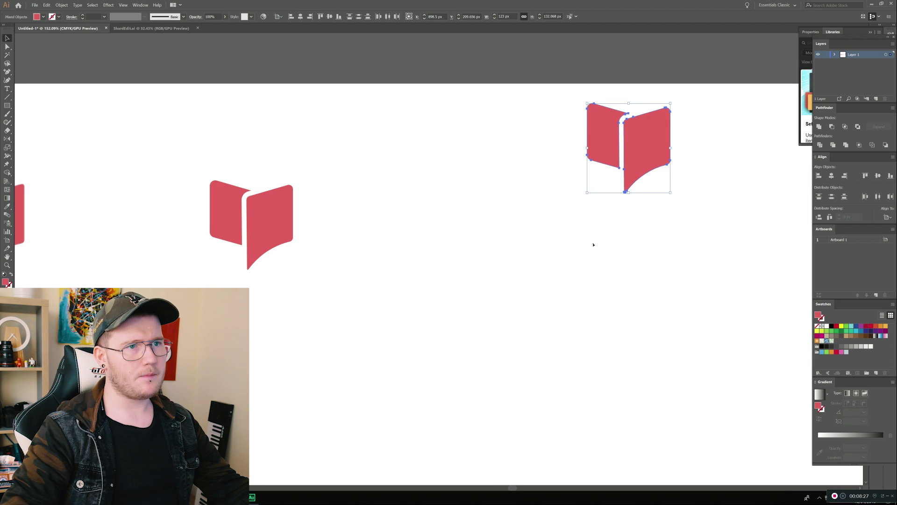
pyautogui.moveTo(669, 107); pyautogui.dragTo(639, 137)
pyautogui.hotkey('shift', 'ctrl', 'a')
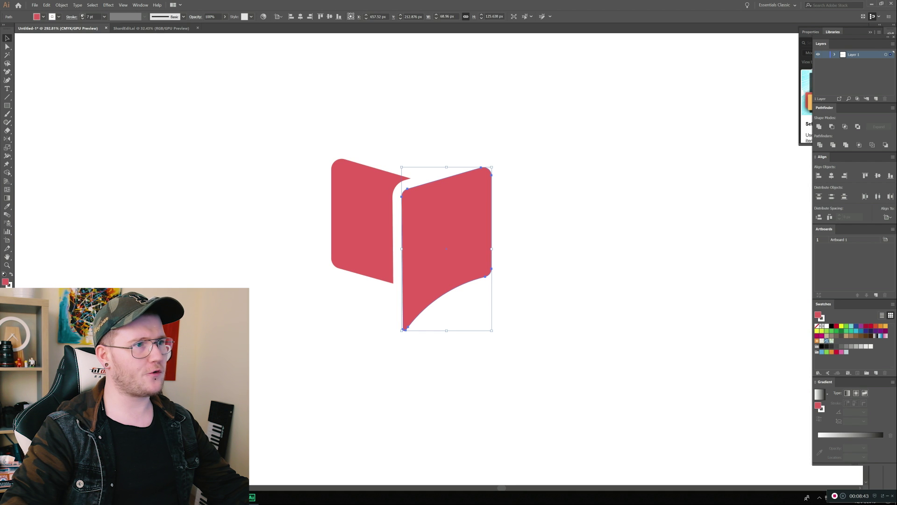
# Set the white stroke of the original redrawn icon's front page to 9 pt and check the gap between the pages.
pyautogui.hotkey('shift', 'ctrl', 'a')
pyautogui.press('z')
pyautogui.moveTo(449, 196); pyautogui.dragTo(293, 224)
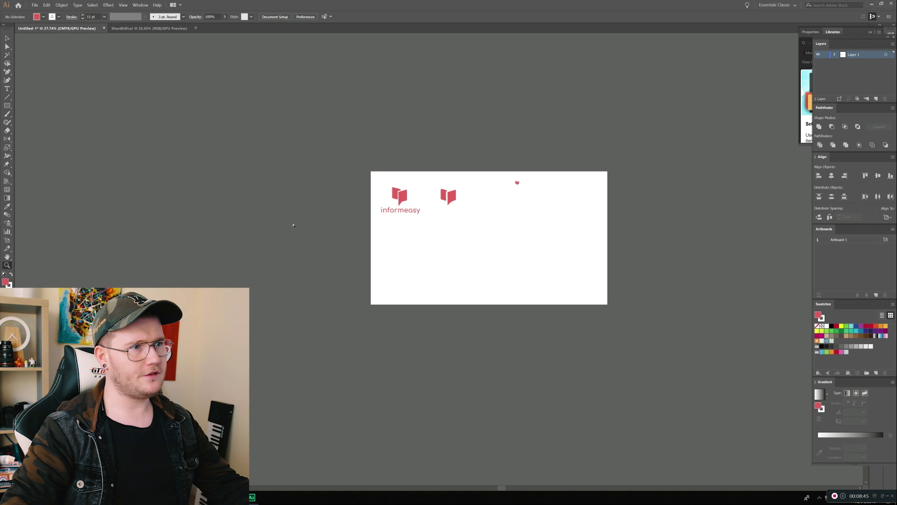
pyautogui.moveTo(451, 194); pyautogui.dragTo(486, 194)
pyautogui.press('v')
pyautogui.hotkey('ctrl', 'z')
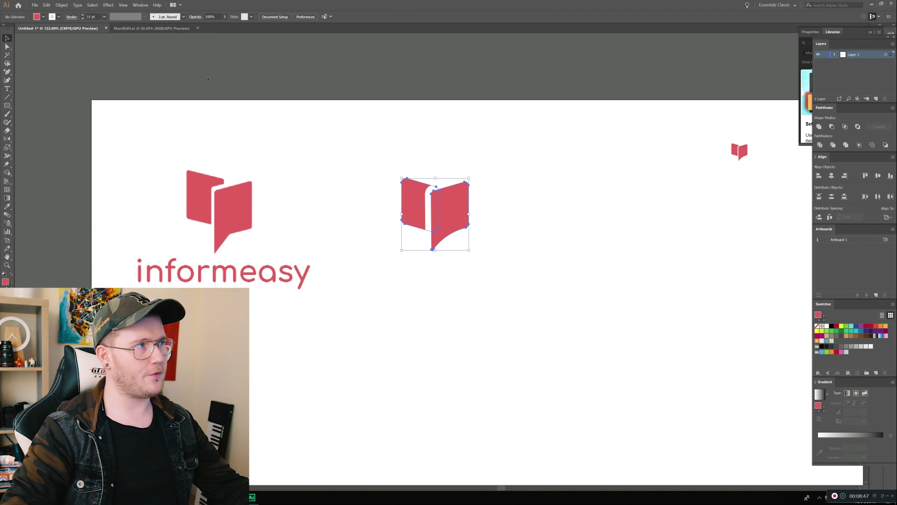
pyautogui.click(458, 186)
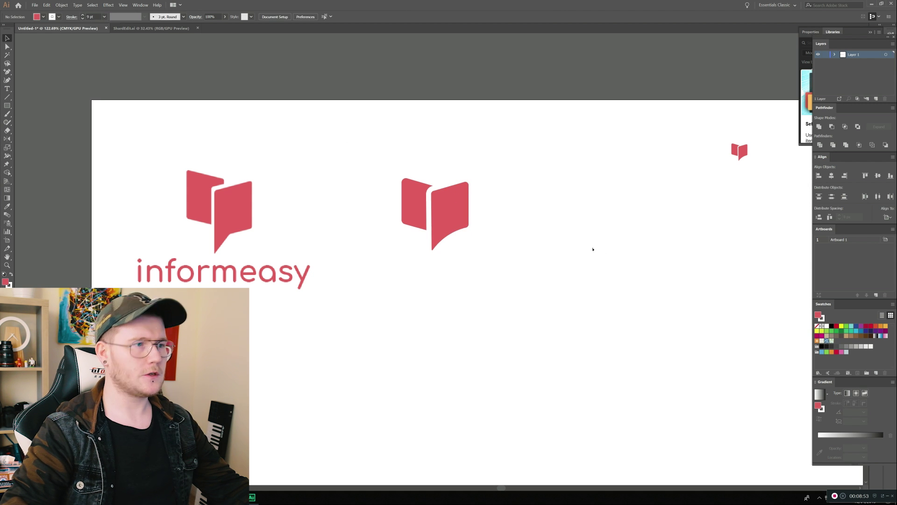
pyautogui.moveTo(525, 290); pyautogui.dragTo(386, 164)
pyautogui.click(657, 212)
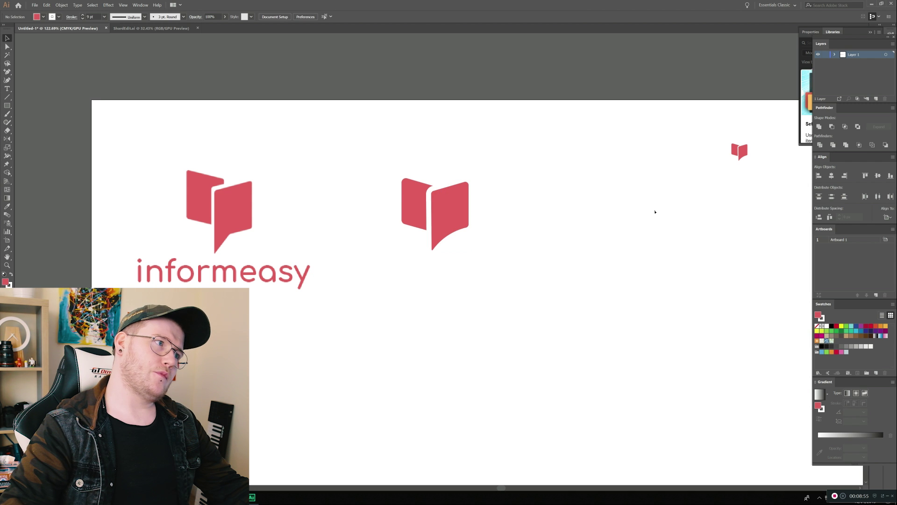
# Enlarge the small flattened icon to about 163 by 175 px and place it beside the stroked icon.
pyautogui.press('z')
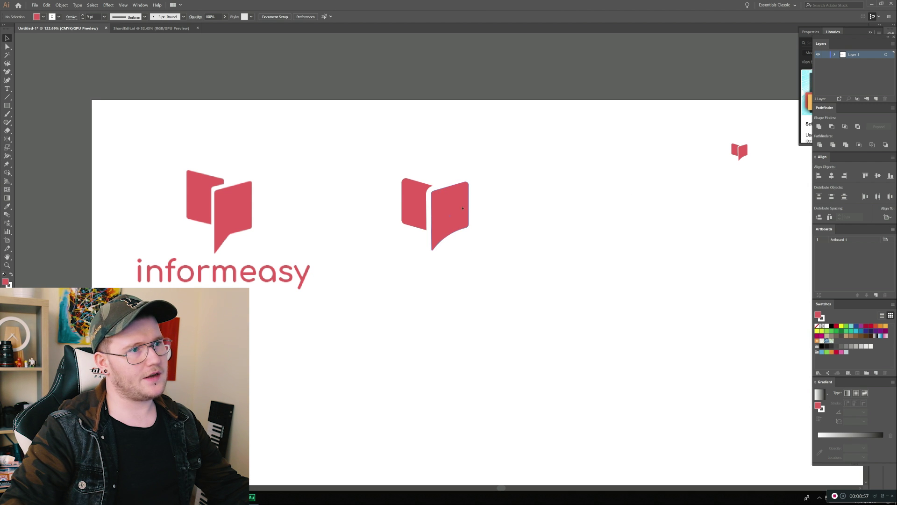
pyautogui.moveTo(430, 191); pyautogui.dragTo(712, 184)
pyautogui.press('v')
pyautogui.click(757, 148)
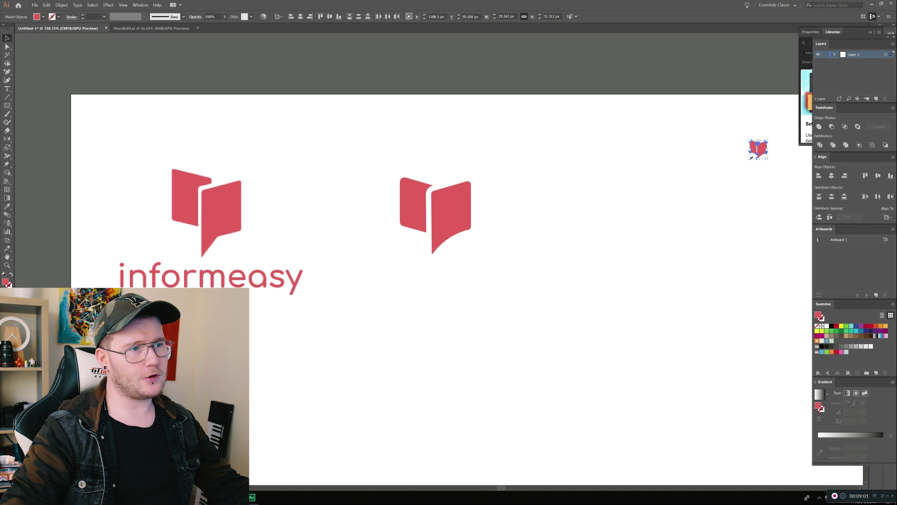
pyautogui.moveTo(749, 160); pyautogui.dragTo(673, 243)
pyautogui.moveTo(728, 189); pyautogui.dragTo(619, 255)
pyautogui.click(497, 226)
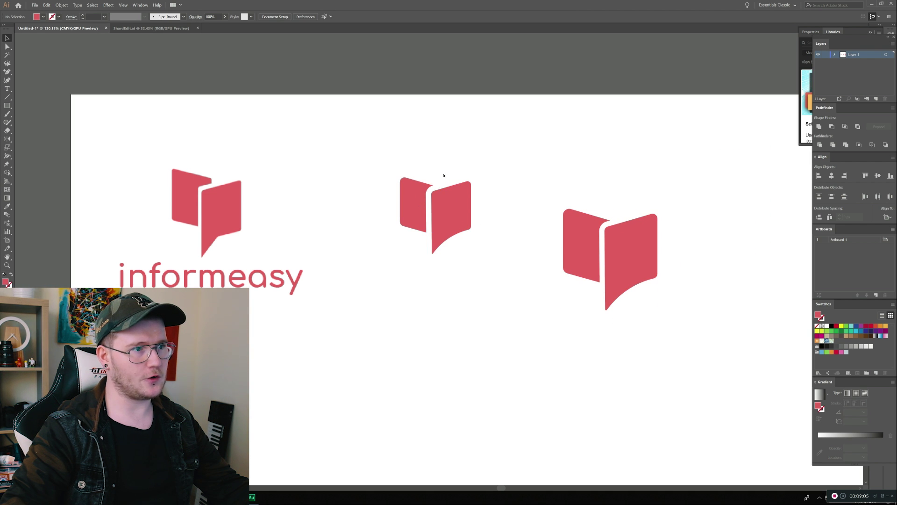
# Duplicate the stroked icon above the flattened copy, and shrink the flattened copy near the artboard's upper right.
pyautogui.moveTo(460, 206); pyautogui.dragTo(578, 155)
pyautogui.click(645, 262)
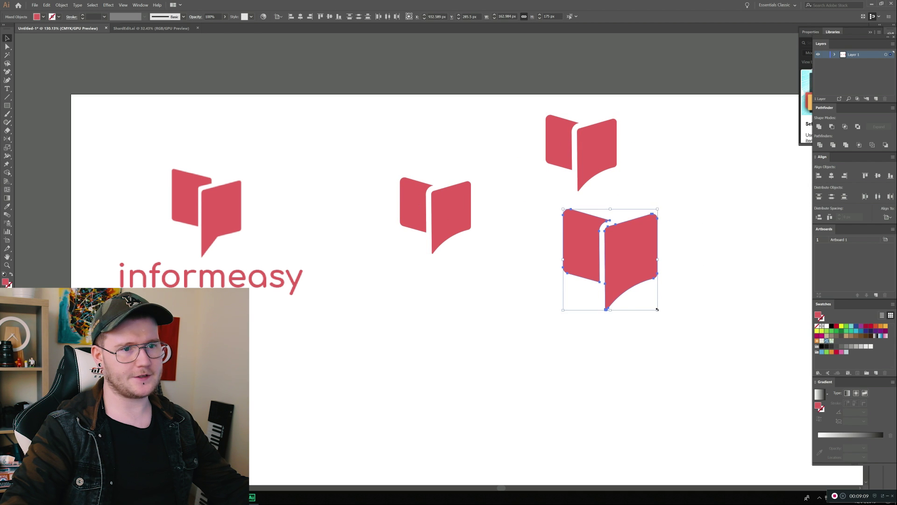
pyautogui.moveTo(657, 309); pyautogui.dragTo(755, 151)
# Move the new stroked duplicate into the open area below and convert its stroke to an outlined shape.
pyautogui.click(589, 153)
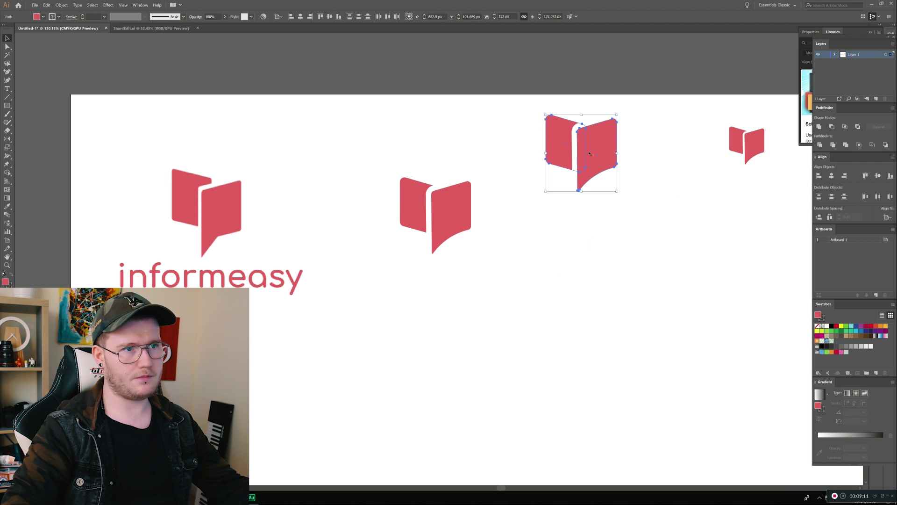
pyautogui.moveTo(589, 153); pyautogui.dragTo(622, 315)
pyautogui.moveTo(622, 316); pyautogui.dragTo(397, 267)
pyautogui.click(62, 5)
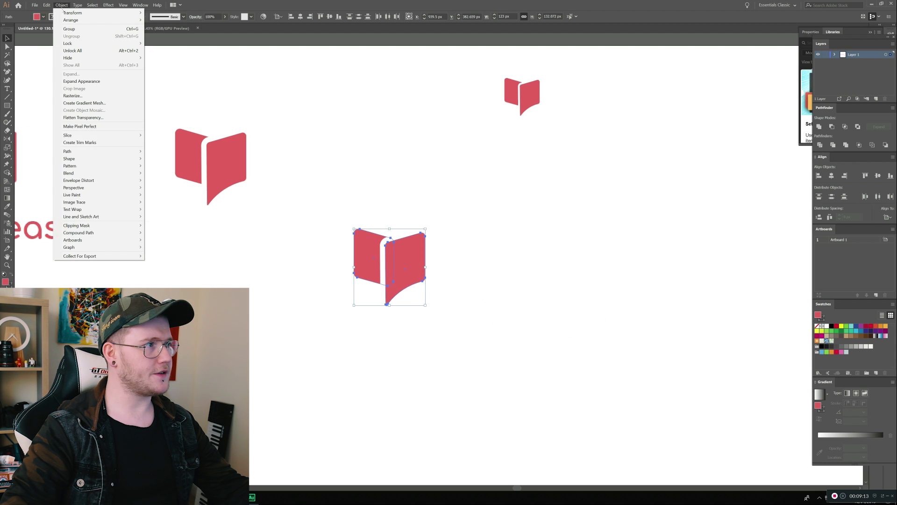
pyautogui.moveTo(70, 151)
pyautogui.click(164, 168)
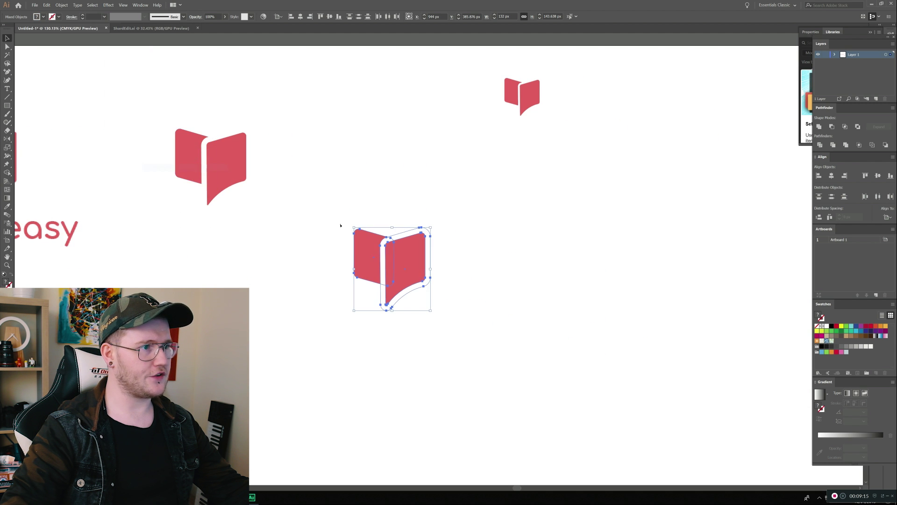
pyautogui.scroll(5, 374, 243)
pyautogui.hotkey('shift', 'm')
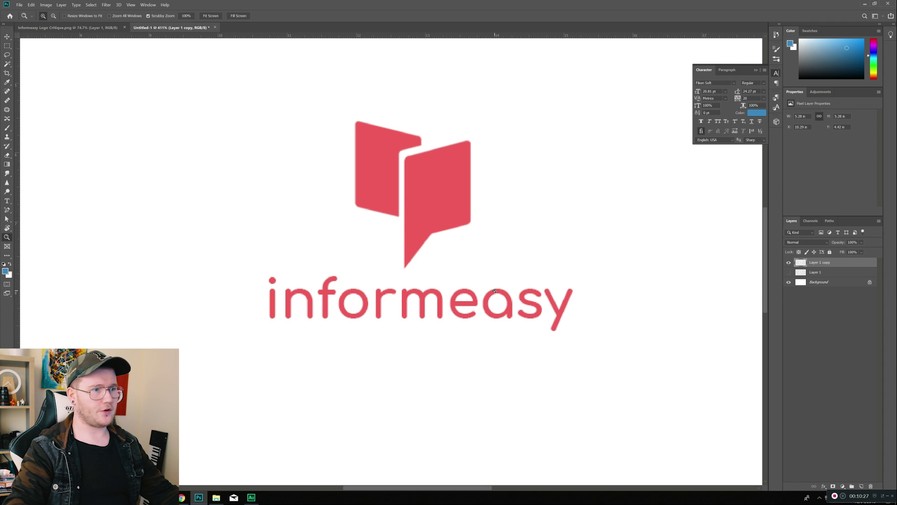
# Move the letters "rmeasy" of the wordmark slightly left to tighten the gap after the "o", and clear the selection.
pyautogui.moveTo(494, 290); pyautogui.dragTo(503, 287)
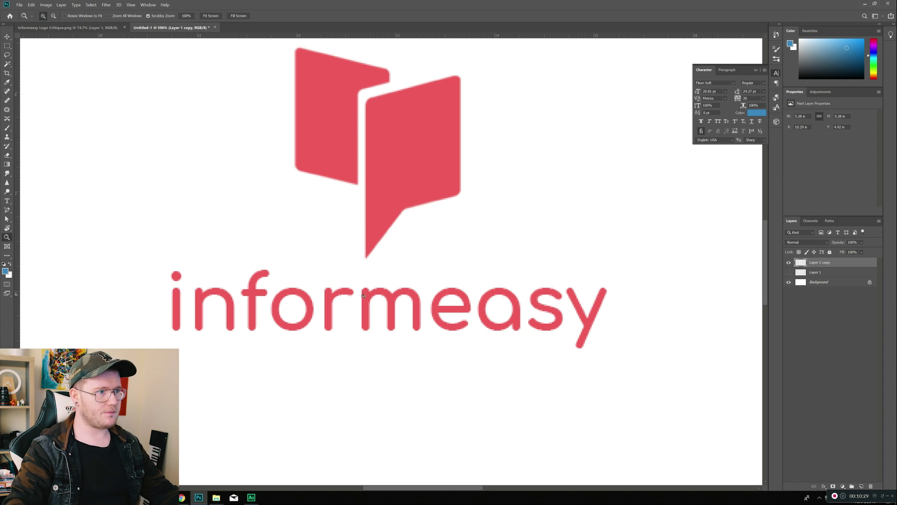
pyautogui.scroll(-5, 363, 295)
pyautogui.moveTo(355, 326); pyautogui.dragTo(411, 320)
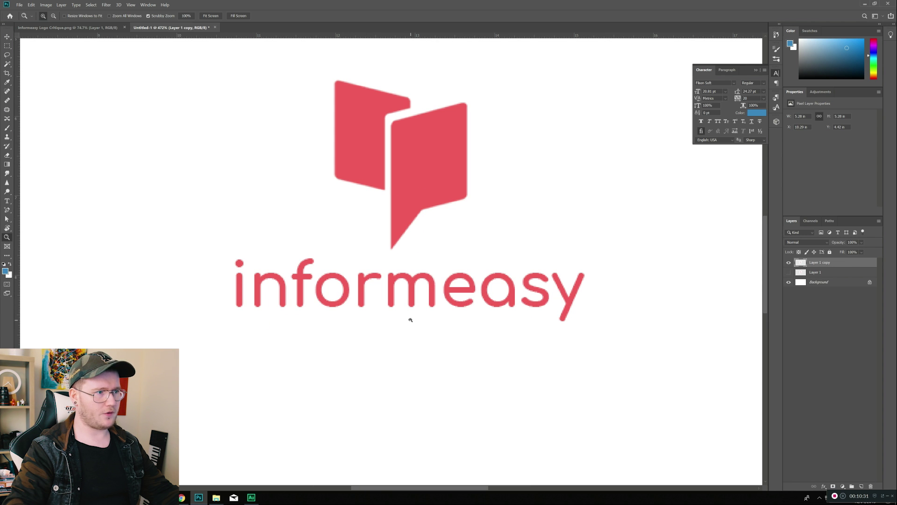
pyautogui.press('m')
pyautogui.moveTo(355, 266); pyautogui.dragTo(610, 330)
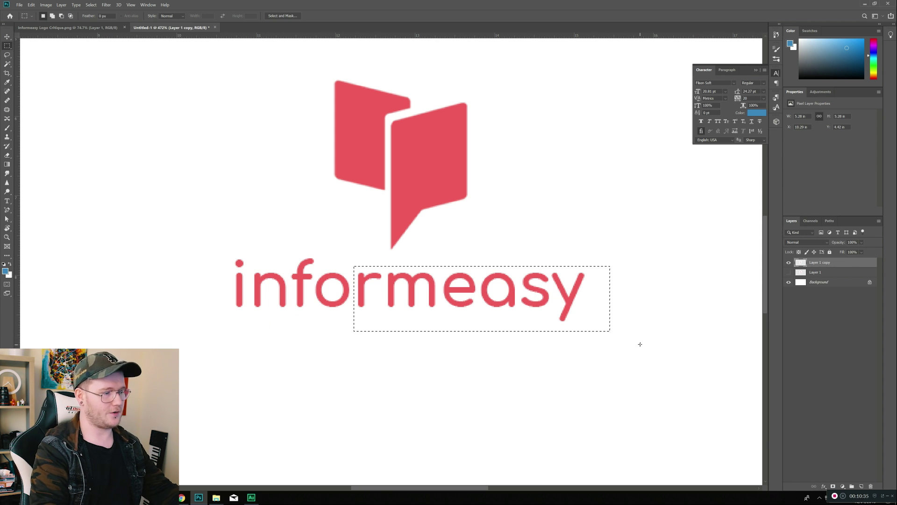
pyautogui.press('v')
pyautogui.press('Left')
pyautogui.press('Left')
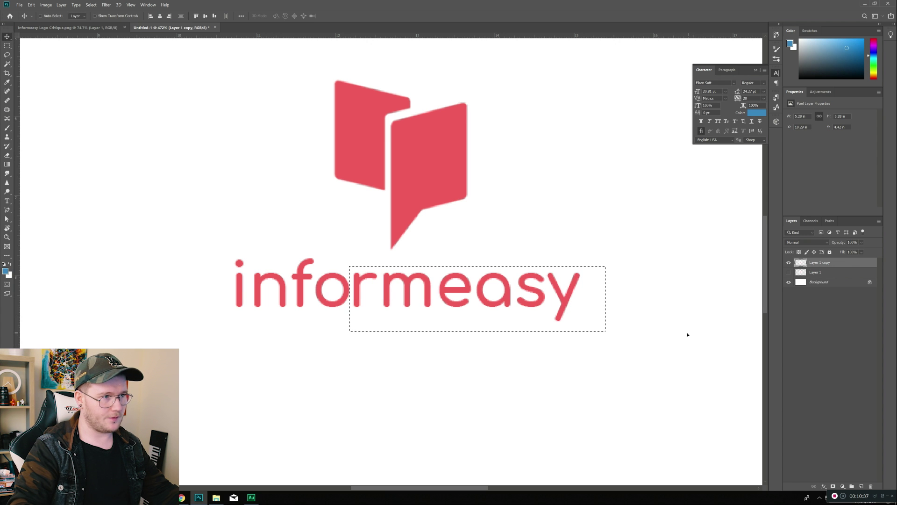
pyautogui.hotkey('ctrl', 'd')
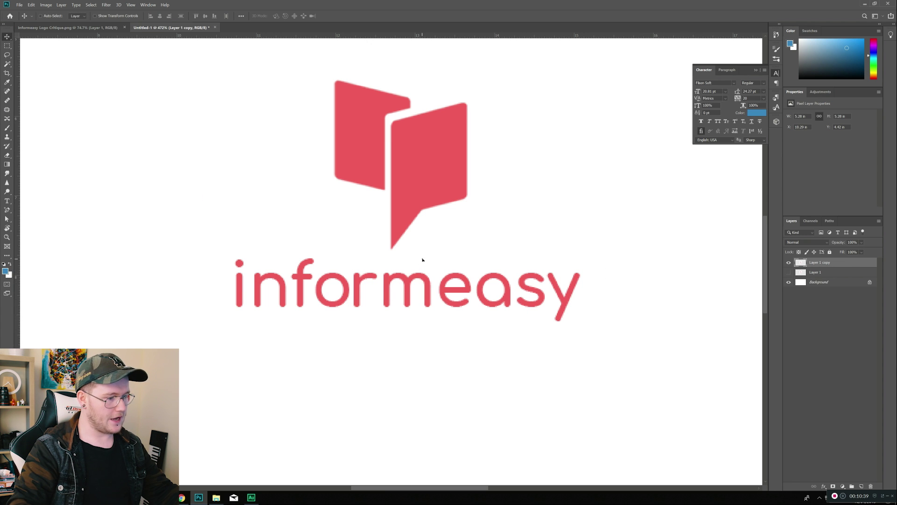
# Shift the letters "measy" slightly left to close the gap after the "r", and clear the selection.
pyautogui.press('m')
pyautogui.moveTo(381, 265); pyautogui.dragTo(604, 334)
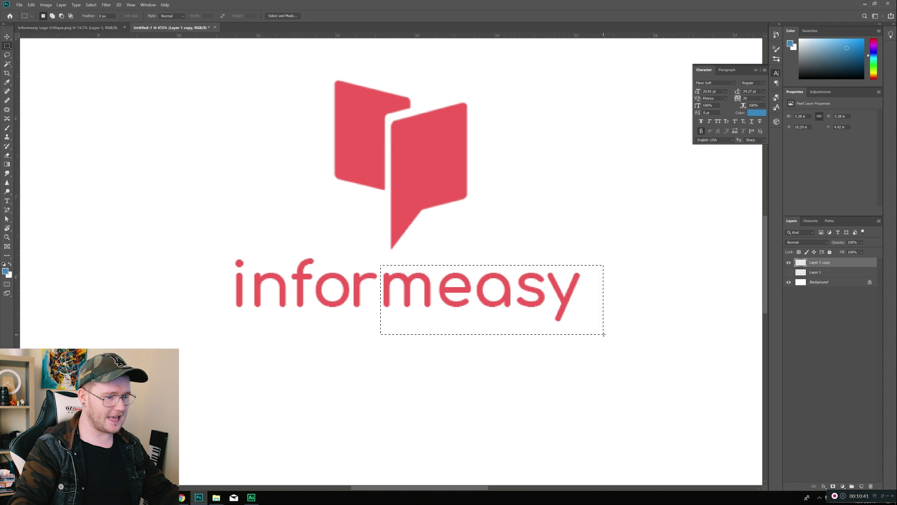
pyautogui.press('Right')
pyautogui.press('Right')
pyautogui.press('Right')
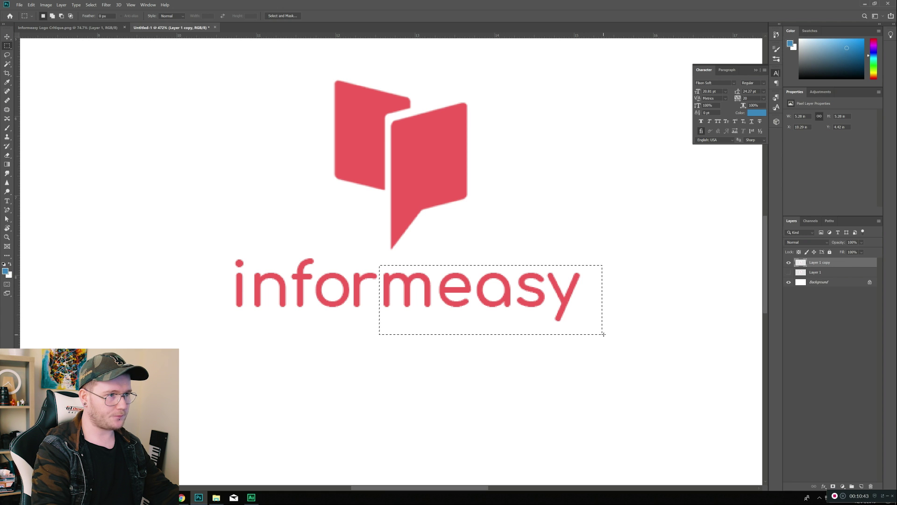
pyautogui.press('v')
pyautogui.press('Left')
pyautogui.press('Left')
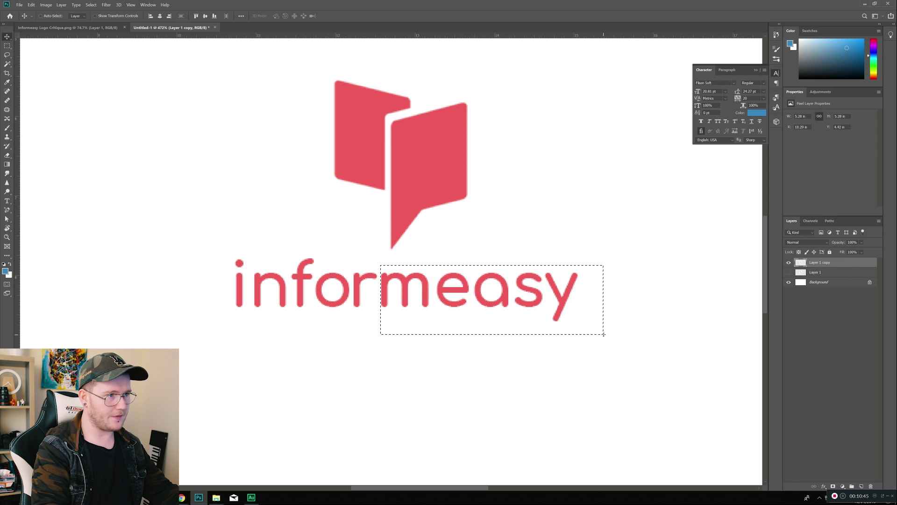
pyautogui.hotkey('ctrl', 'd')
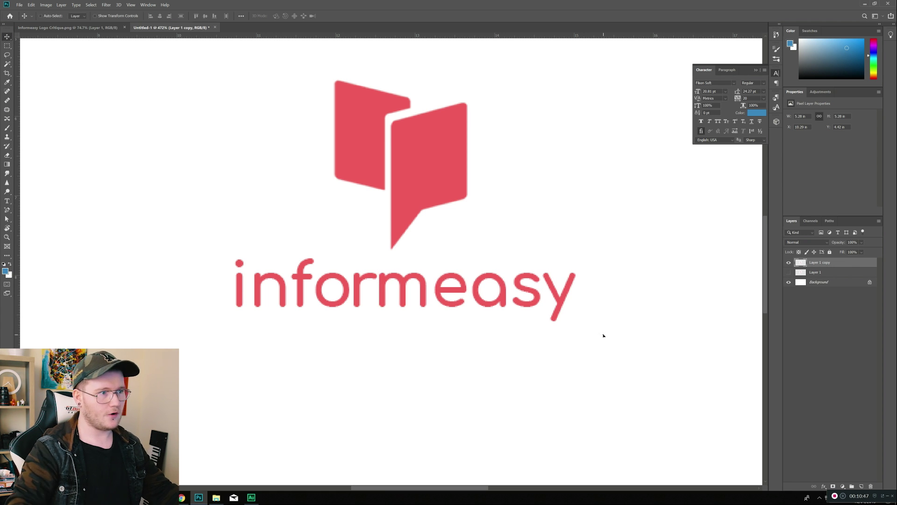
# Select the letters "easy" and shift them left, closer to the "m".
pyautogui.press('z')
pyautogui.moveTo(426, 293); pyautogui.dragTo(433, 273)
pyautogui.press('m')
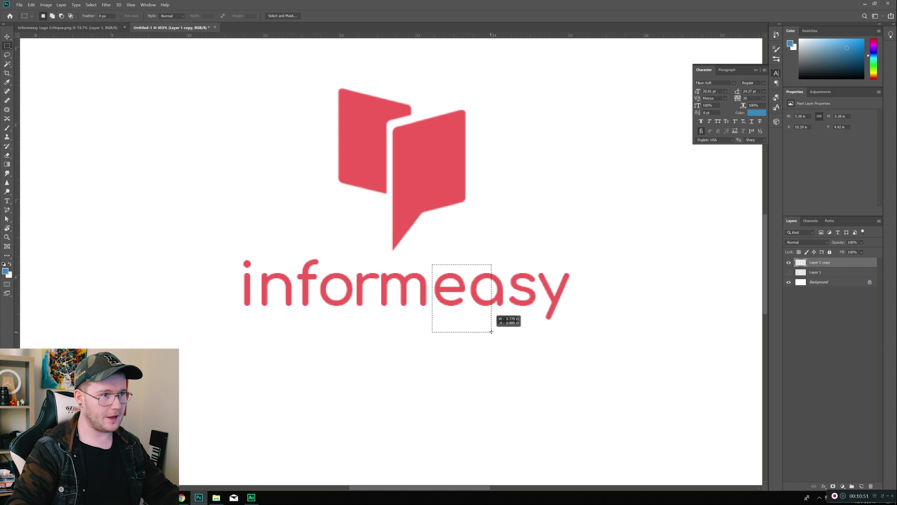
pyautogui.moveTo(491, 331); pyautogui.dragTo(577, 324)
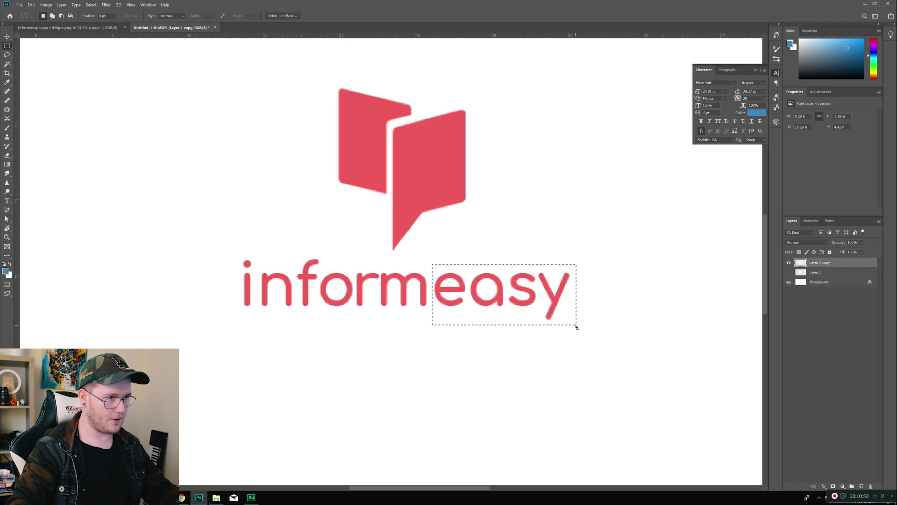
pyautogui.press('Right')
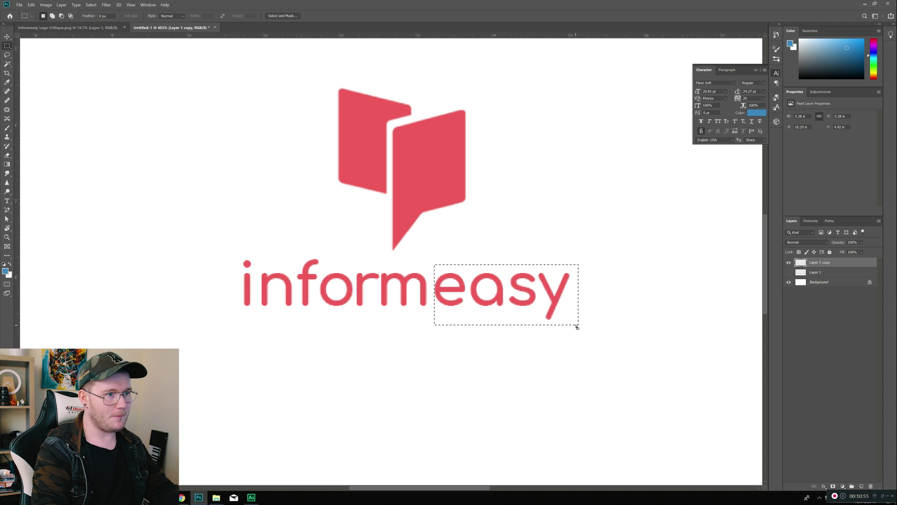
pyautogui.press('v')
pyautogui.press('Left')
pyautogui.press('Left')
pyautogui.press('Left')
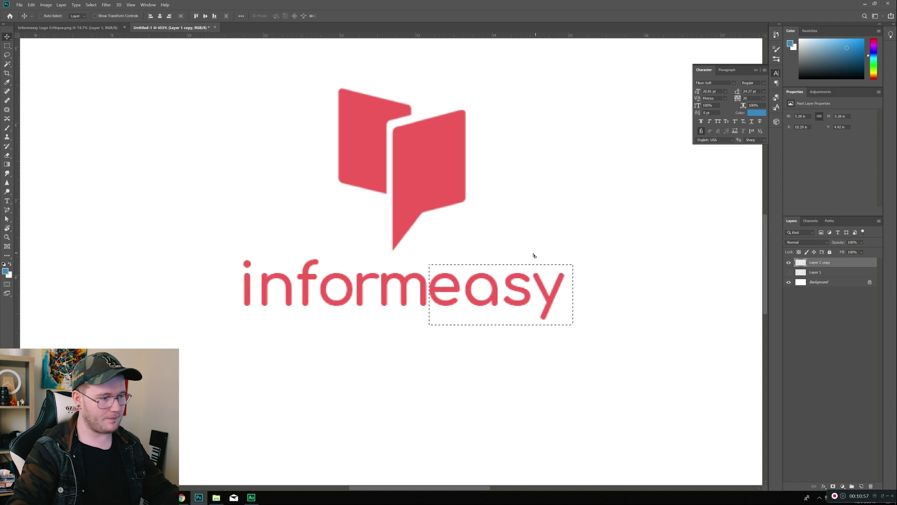
# Reselect the letters "easy" and nudge them slightly right to loosen the gap after the "m".
pyautogui.moveTo(358, 230); pyautogui.dragTo(510, 289)
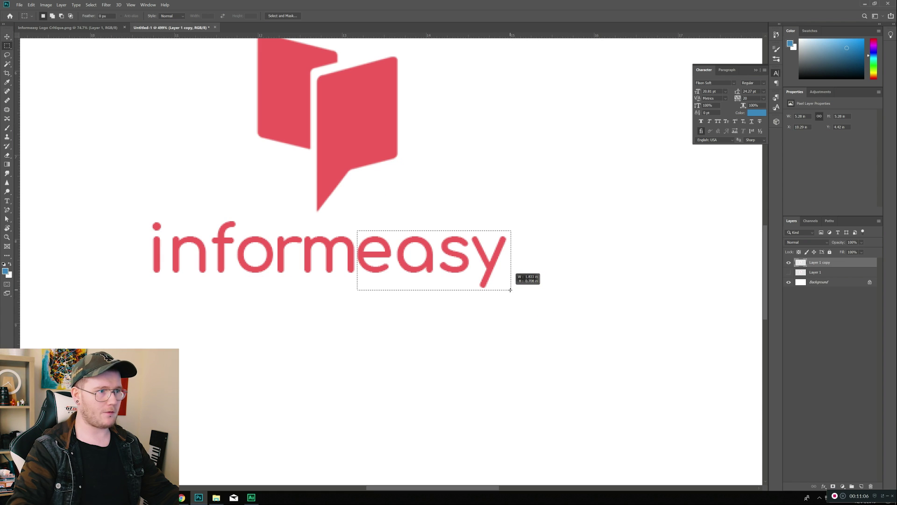
pyautogui.press('v')
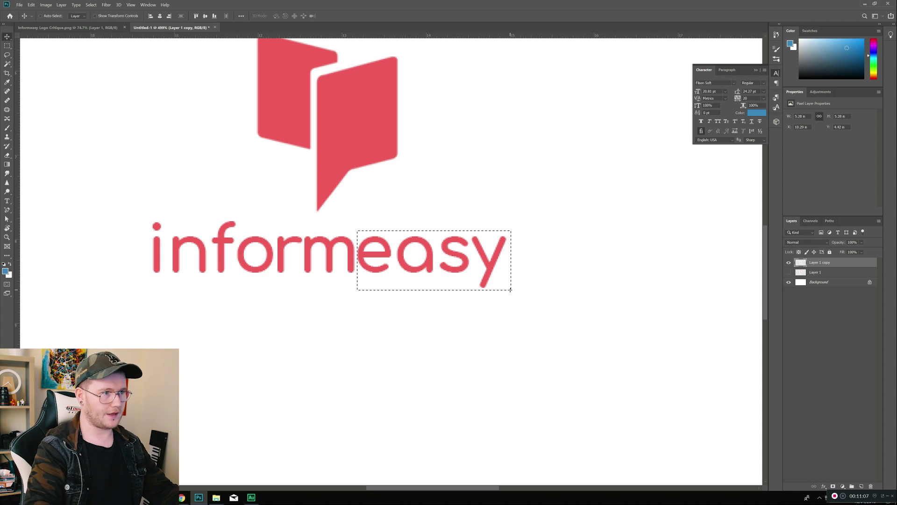
pyautogui.press('Right')
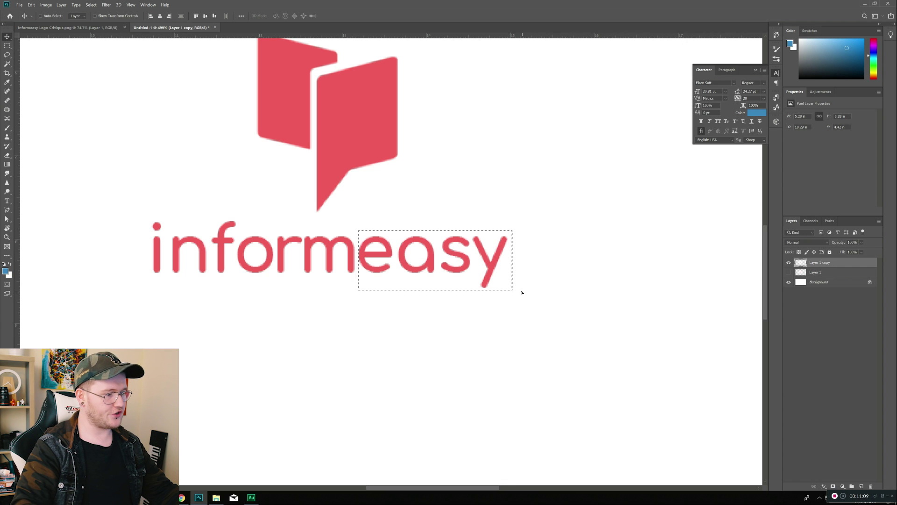
# Select the letters "asy" and nudge them left, closer to the "e".
pyautogui.press('m')
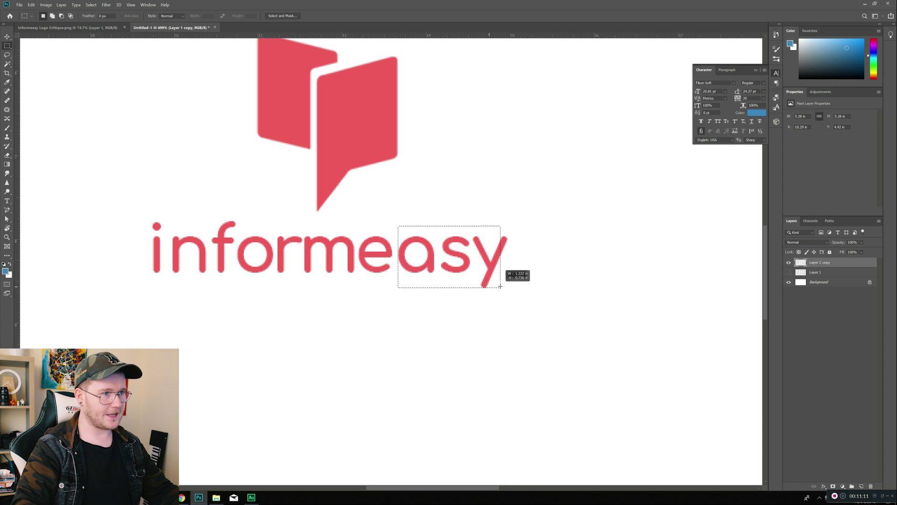
pyautogui.moveTo(500, 286); pyautogui.dragTo(513, 288)
pyautogui.press('v')
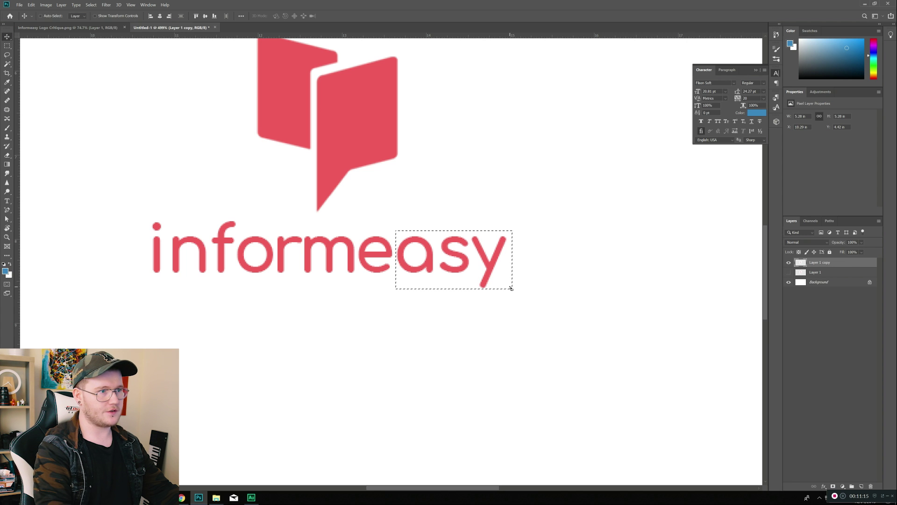
pyautogui.press('Right')
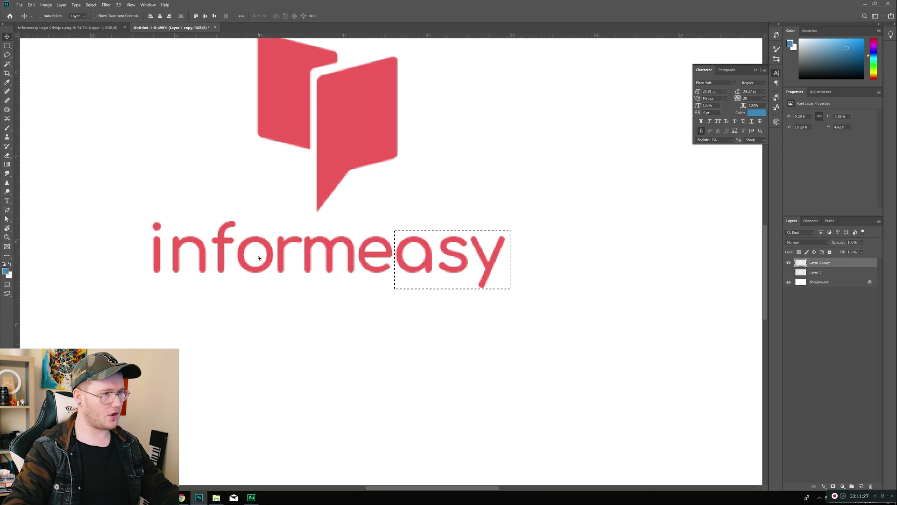
# Select the letters "sy" and nudge them left, closer to the "a".
pyautogui.moveTo(294, 321); pyautogui.dragTo(414, 331)
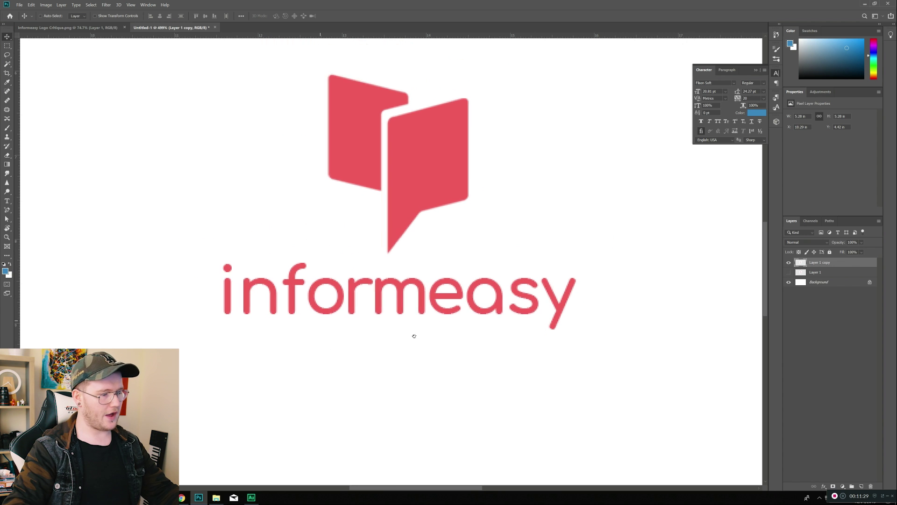
pyautogui.press('m')
pyautogui.moveTo(501, 279); pyautogui.dragTo(570, 340)
pyautogui.press('v')
pyautogui.press('Left')
pyautogui.press('Left')
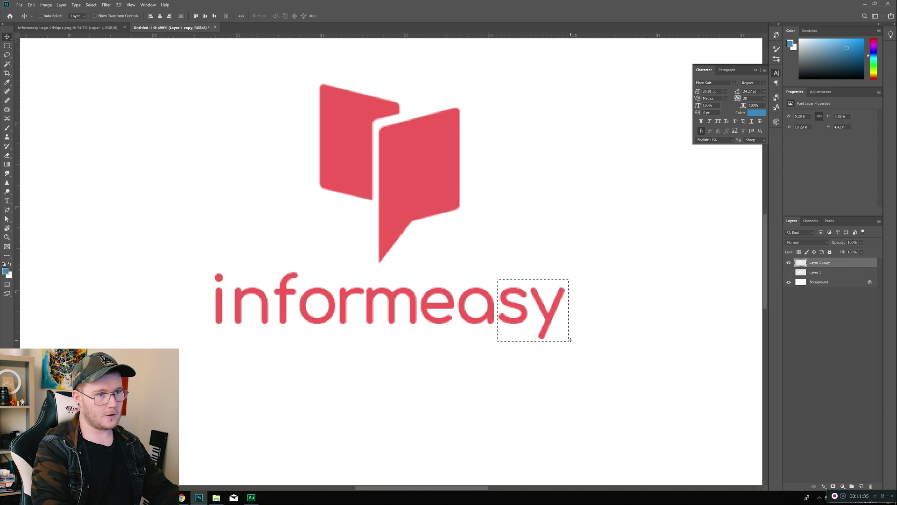
# Select the letters "ormeasy" and shift them left to tighten the gap after the "f".
pyautogui.press('m')
pyautogui.moveTo(298, 285); pyautogui.dragTo(567, 341)
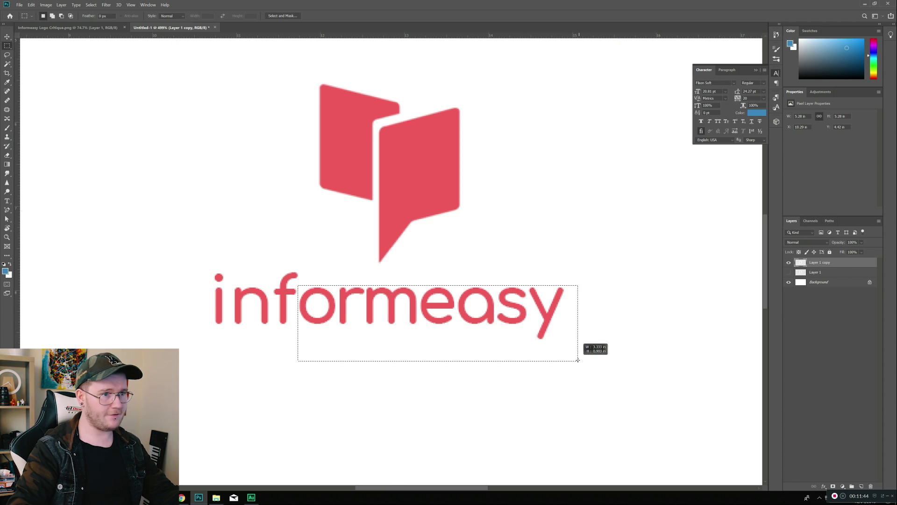
pyautogui.press('v')
pyautogui.press('Left')
pyautogui.press('Left')
pyautogui.press('Left')
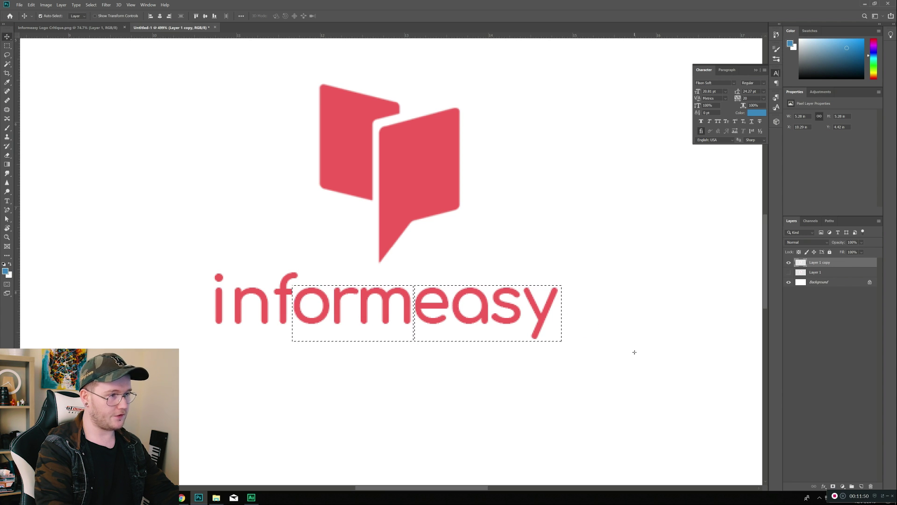
# Clear the selection, then select the letters "formeasy" and shift them left, closer to the first "n".
pyautogui.hotkey('ctrl', 'd')
pyautogui.press('z')
pyautogui.moveTo(353, 311)
pyautogui.mouseDown()
pyautogui.moveTo(329, 321)
pyautogui.moveTo(363, 301)
pyautogui.mouseUp()
pyautogui.press('v')
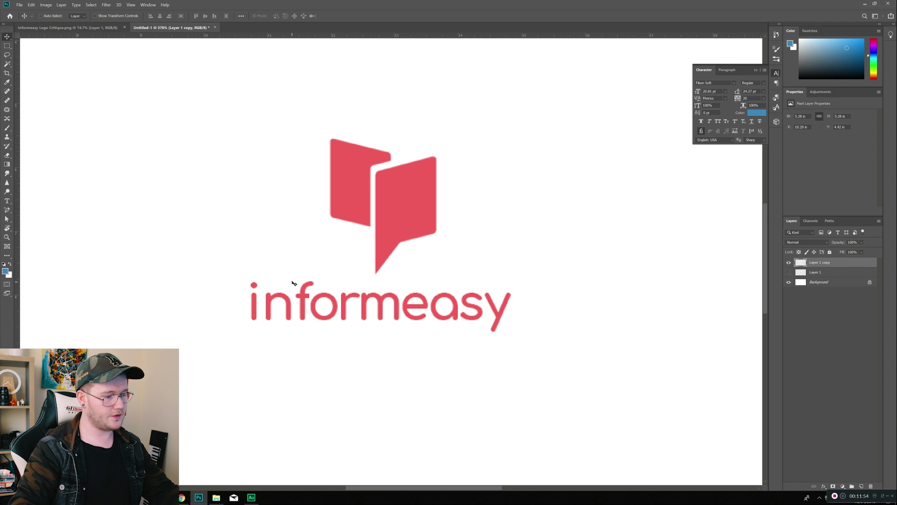
pyautogui.press('m')
pyautogui.moveTo(293, 278); pyautogui.dragTo(514, 336)
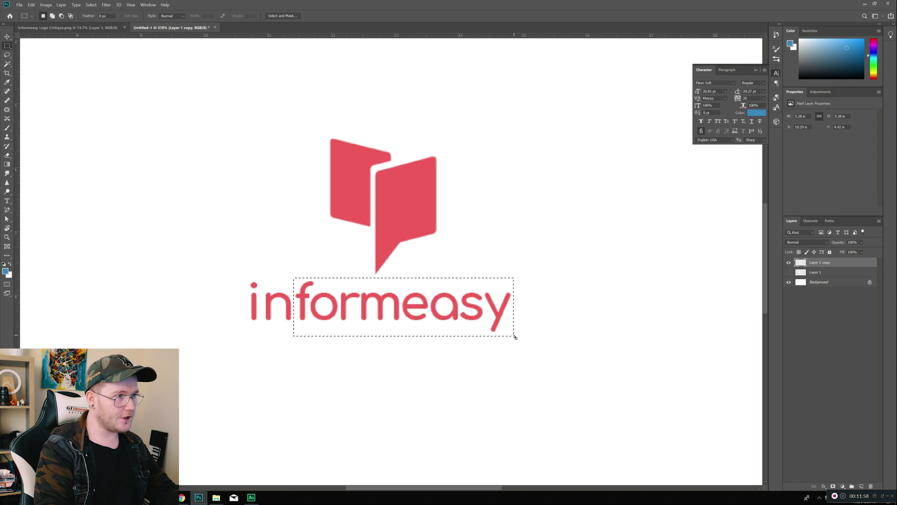
pyautogui.press('v')
pyautogui.press('Left')
pyautogui.press('Left')
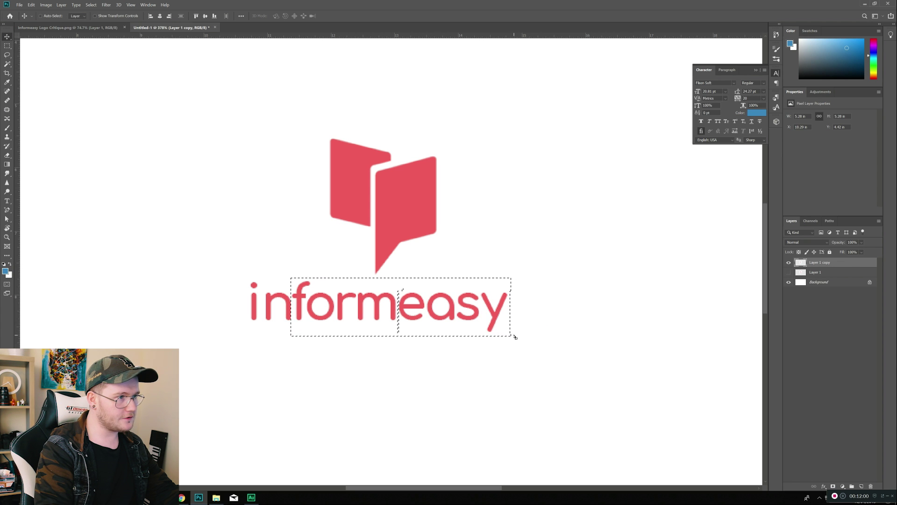
# Select the letters "nformeasy" and shift them left to tighten the gap after the initial "i".
pyautogui.hotkey('ctrl', 'd')
pyautogui.press('m')
pyautogui.moveTo(263, 279); pyautogui.dragTo(510, 334)
pyautogui.press('v')
pyautogui.press('Left')
pyautogui.press('Left')
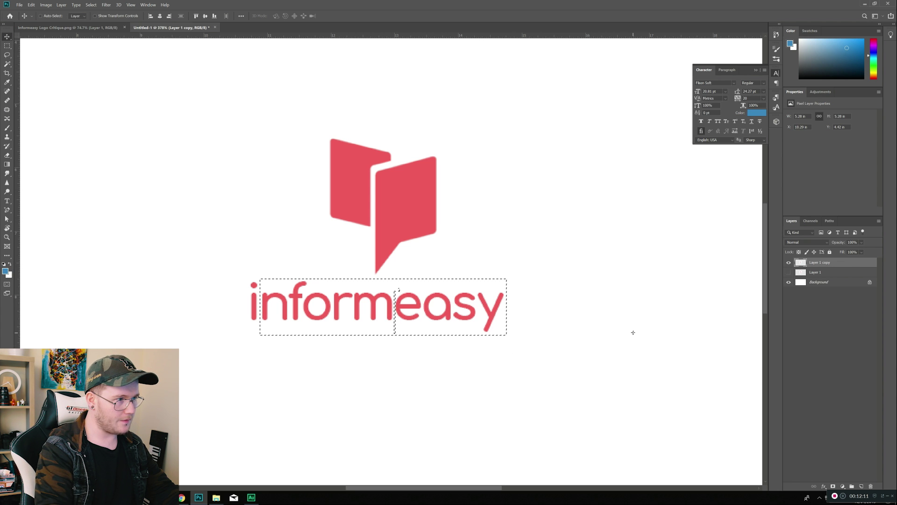
pyautogui.press('Left')
pyautogui.press('ctrl')
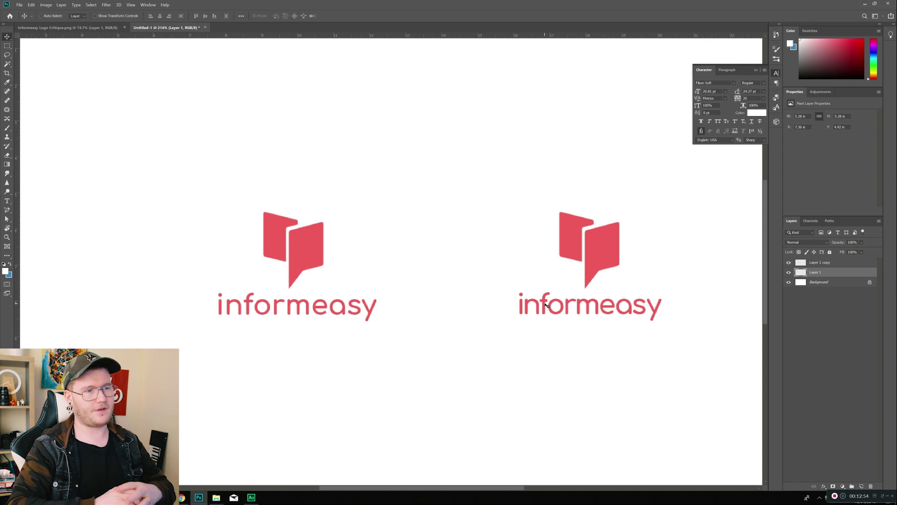
# Compare the original logo with the tightened version side by side at small and larger sizes.
pyautogui.press('z')
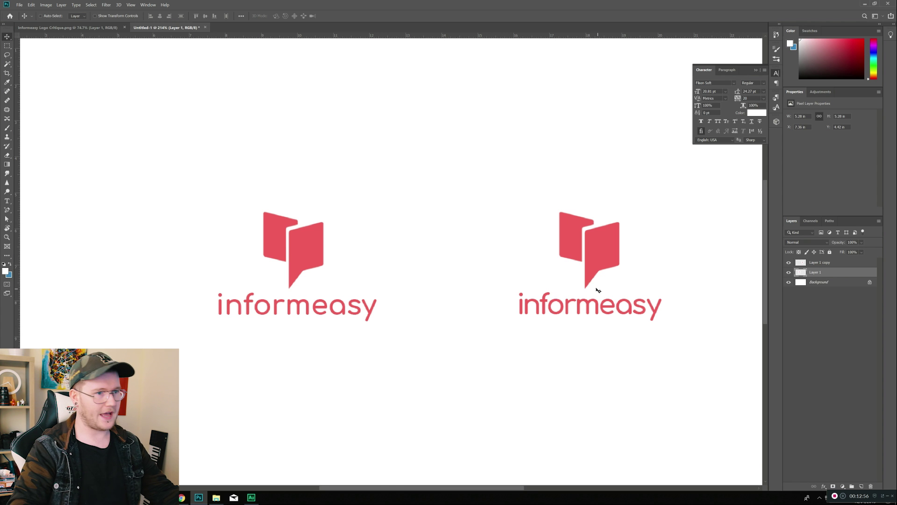
pyautogui.moveTo(599, 290); pyautogui.dragTo(566, 292)
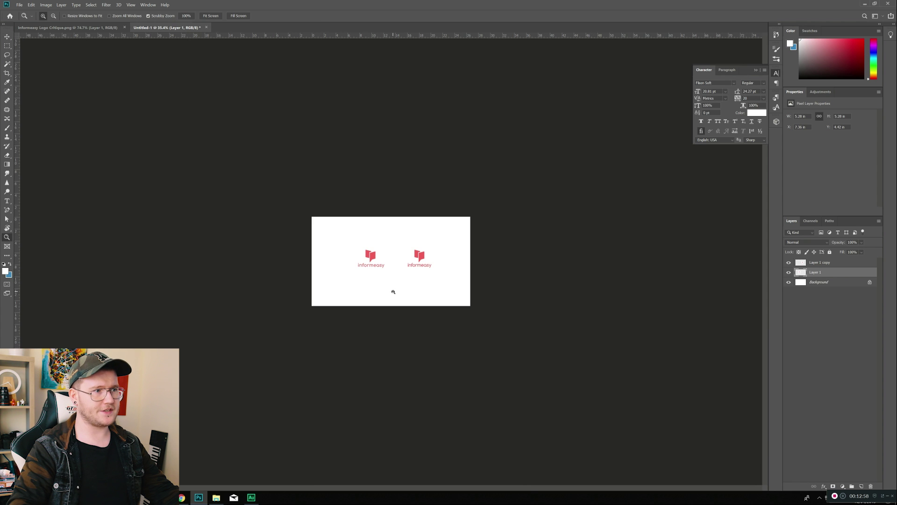
pyautogui.moveTo(421, 272); pyautogui.dragTo(532, 331)
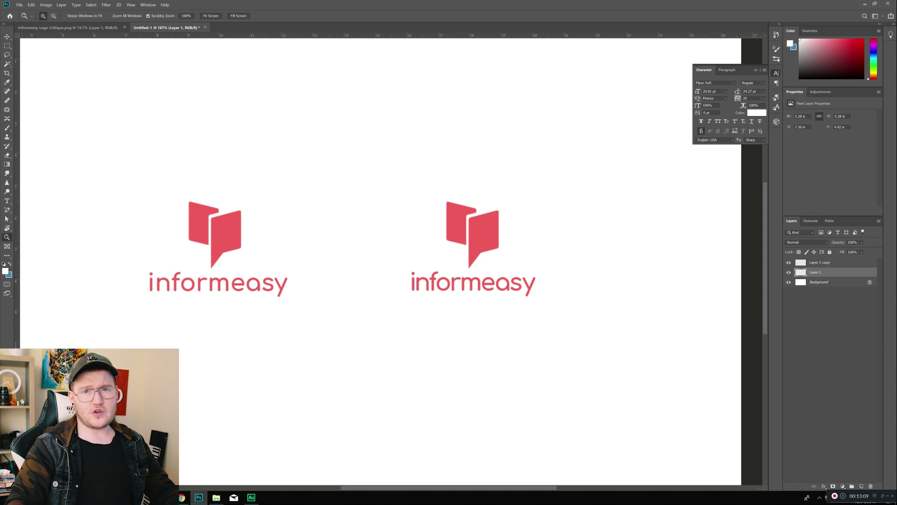
# Switch to Illustrator, select the curved-tail book icon in the open area below, and return with it to Photoshop.
pyautogui.click(189, 465)
pyautogui.click(588, 373)
pyautogui.hscroll(3, 344, 327)
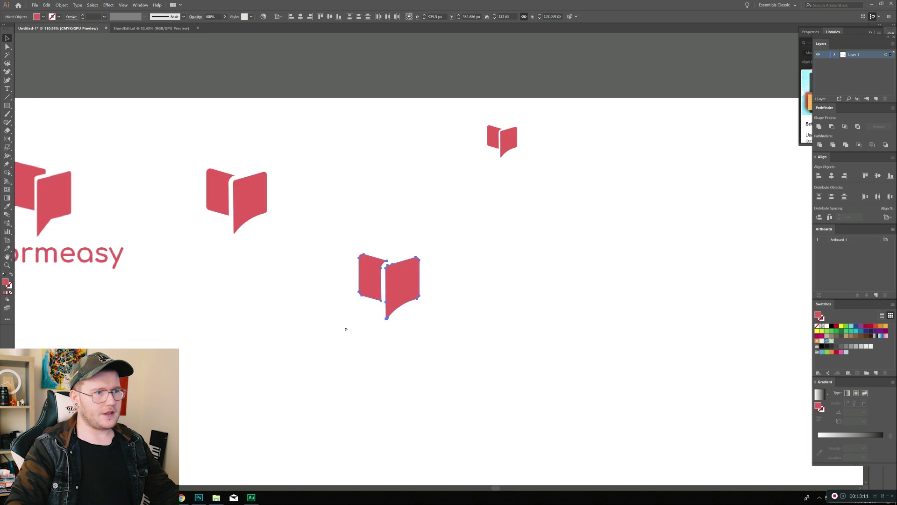
pyautogui.moveTo(452, 330); pyautogui.dragTo(355, 252)
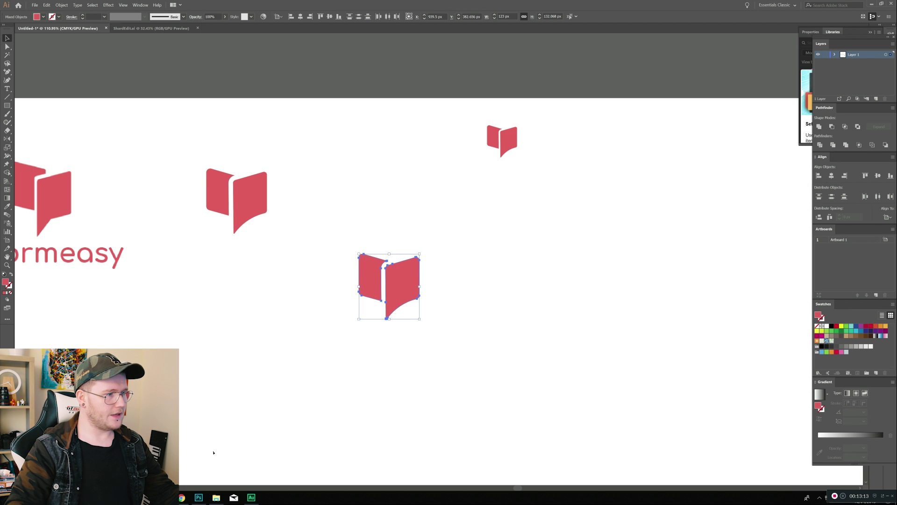
pyautogui.click(198, 498)
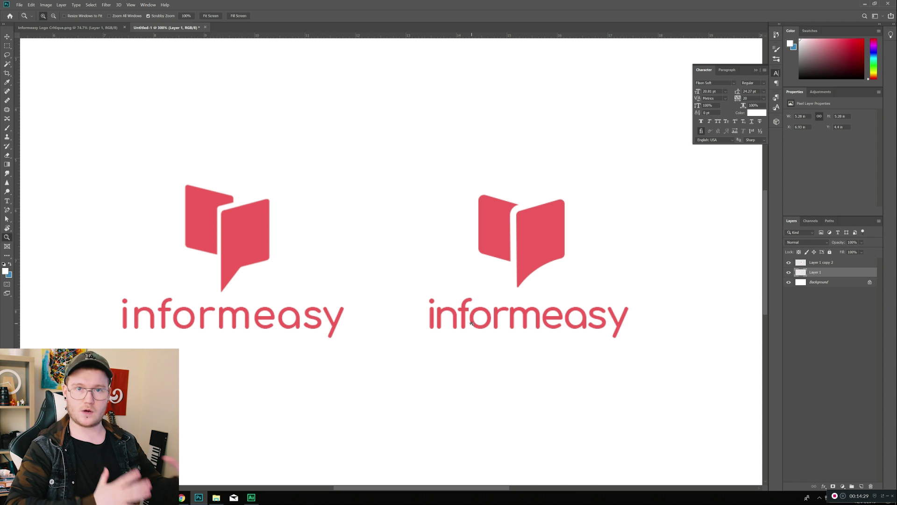
# Examine the original wordmark's letter spacing up close, and compare it with the redesigned logo at reduced size.
pyautogui.moveTo(307, 337); pyautogui.dragTo(271, 293)
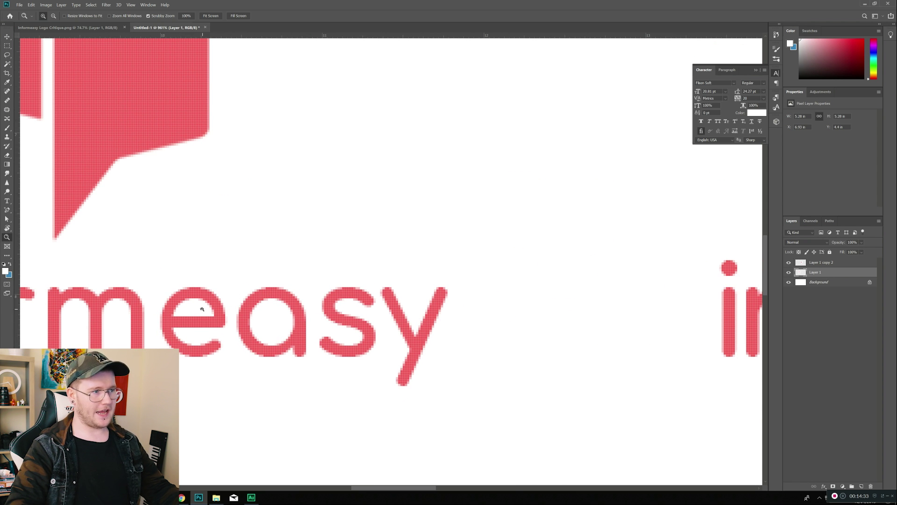
pyautogui.moveTo(280, 326)
pyautogui.mouseDown()
pyautogui.moveTo(234, 326)
pyautogui.moveTo(266, 326)
pyautogui.mouseUp()
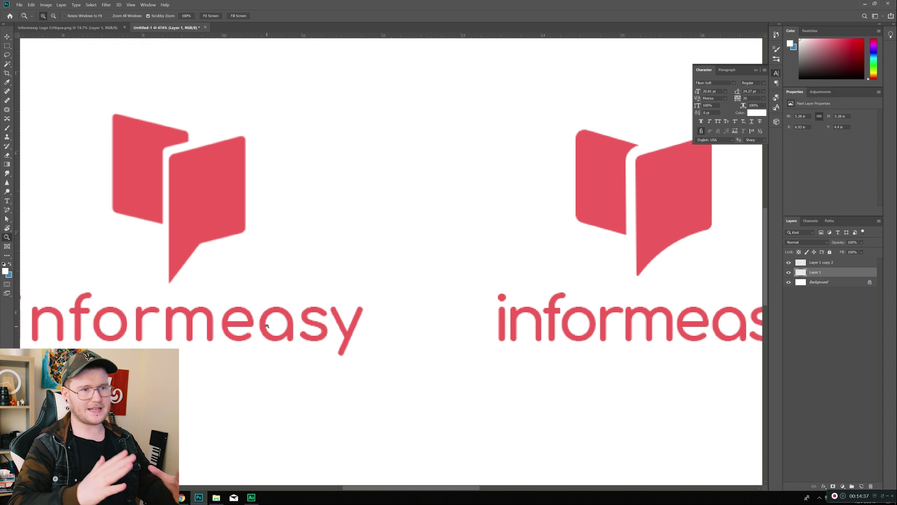
pyautogui.moveTo(267, 326); pyautogui.dragTo(239, 328)
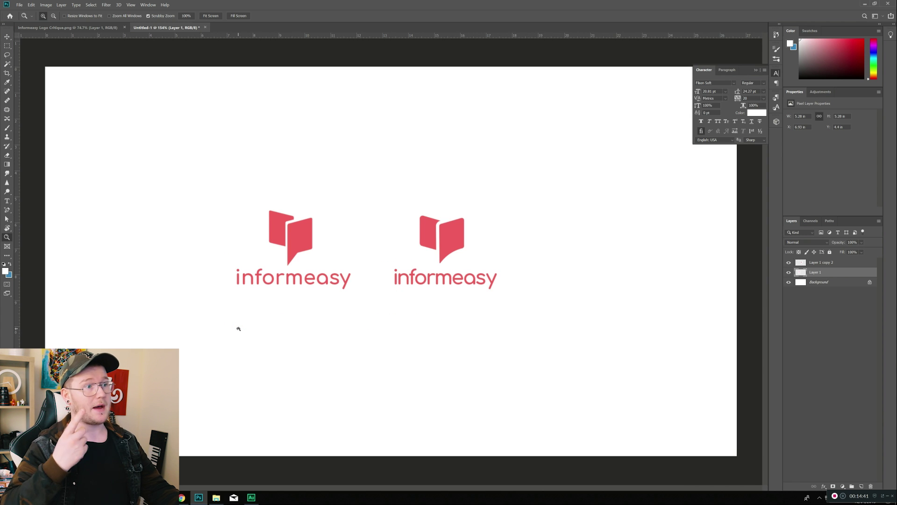